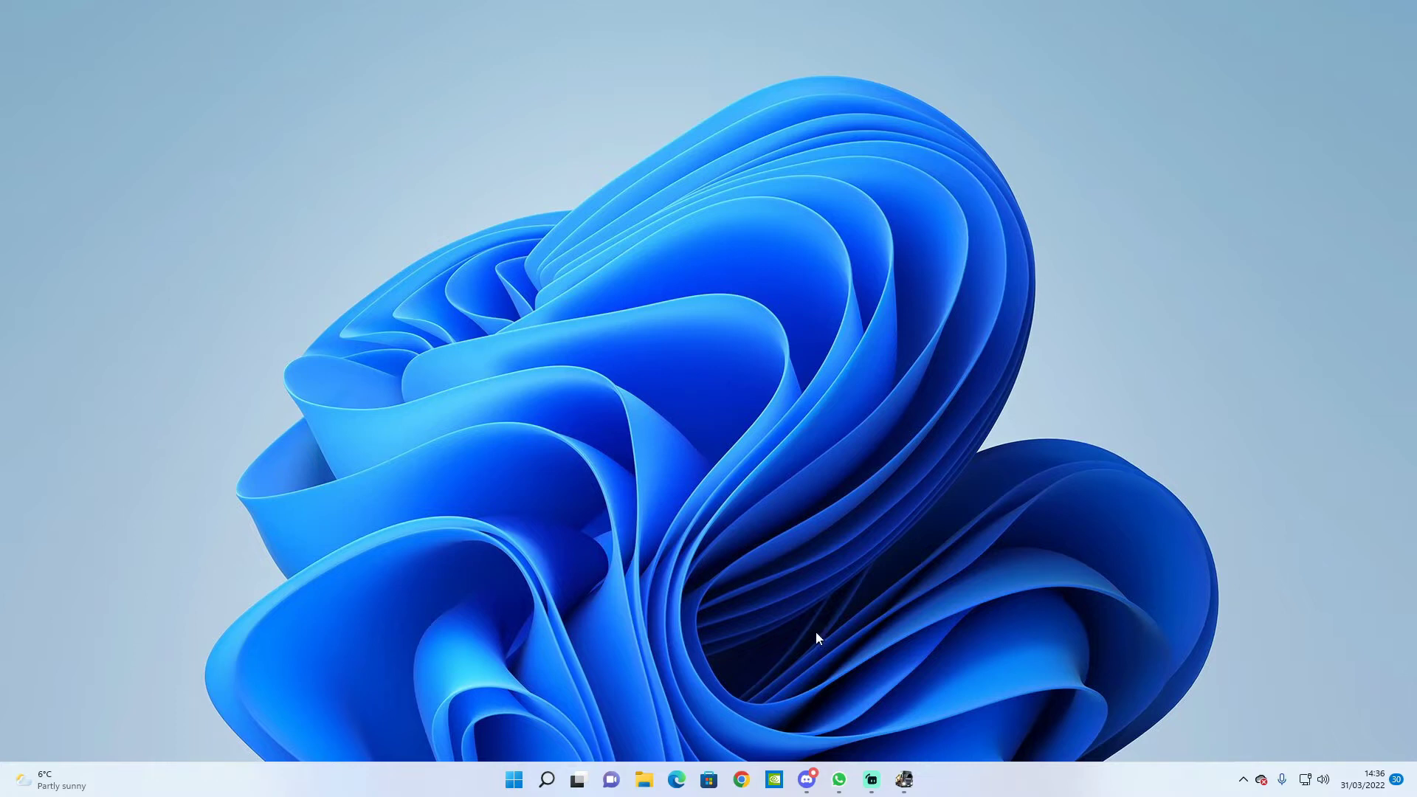
# - Bring the running Euro Truck Simulator 2 game back to the foreground from the taskbar
pyautogui.click(903, 777)
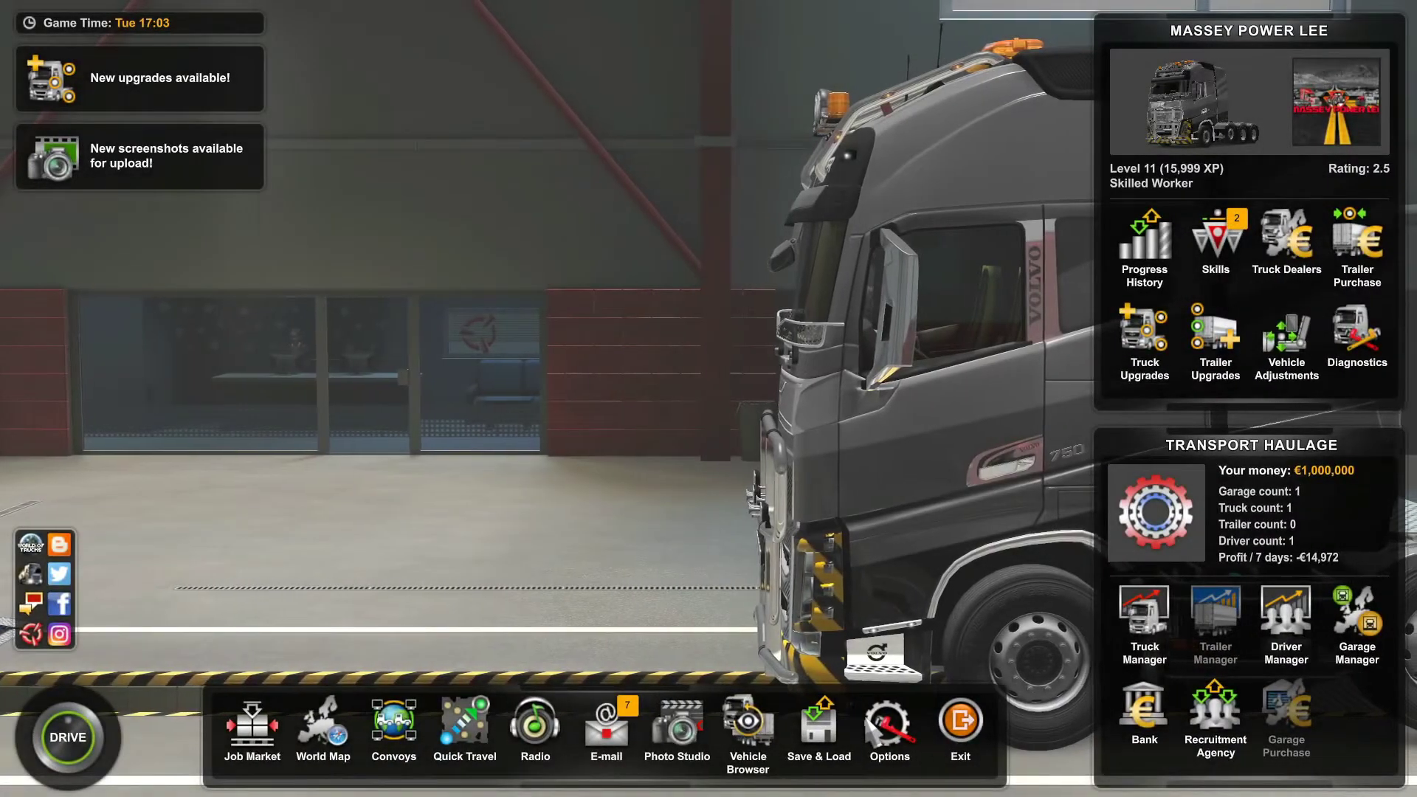
# - Look through the Keys & Buttons bindings under Options, then close them
pyautogui.click(890, 727)
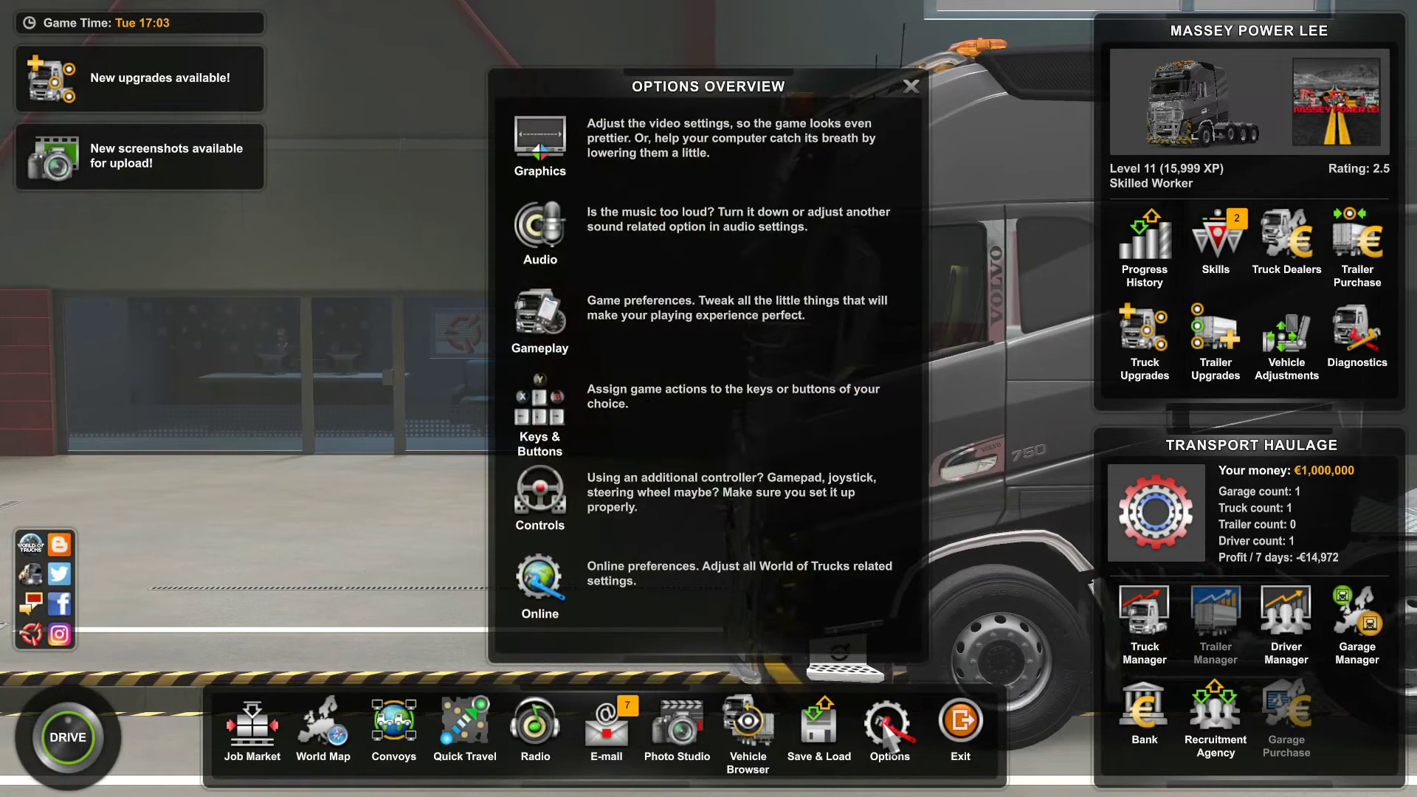
pyautogui.click(624, 405)
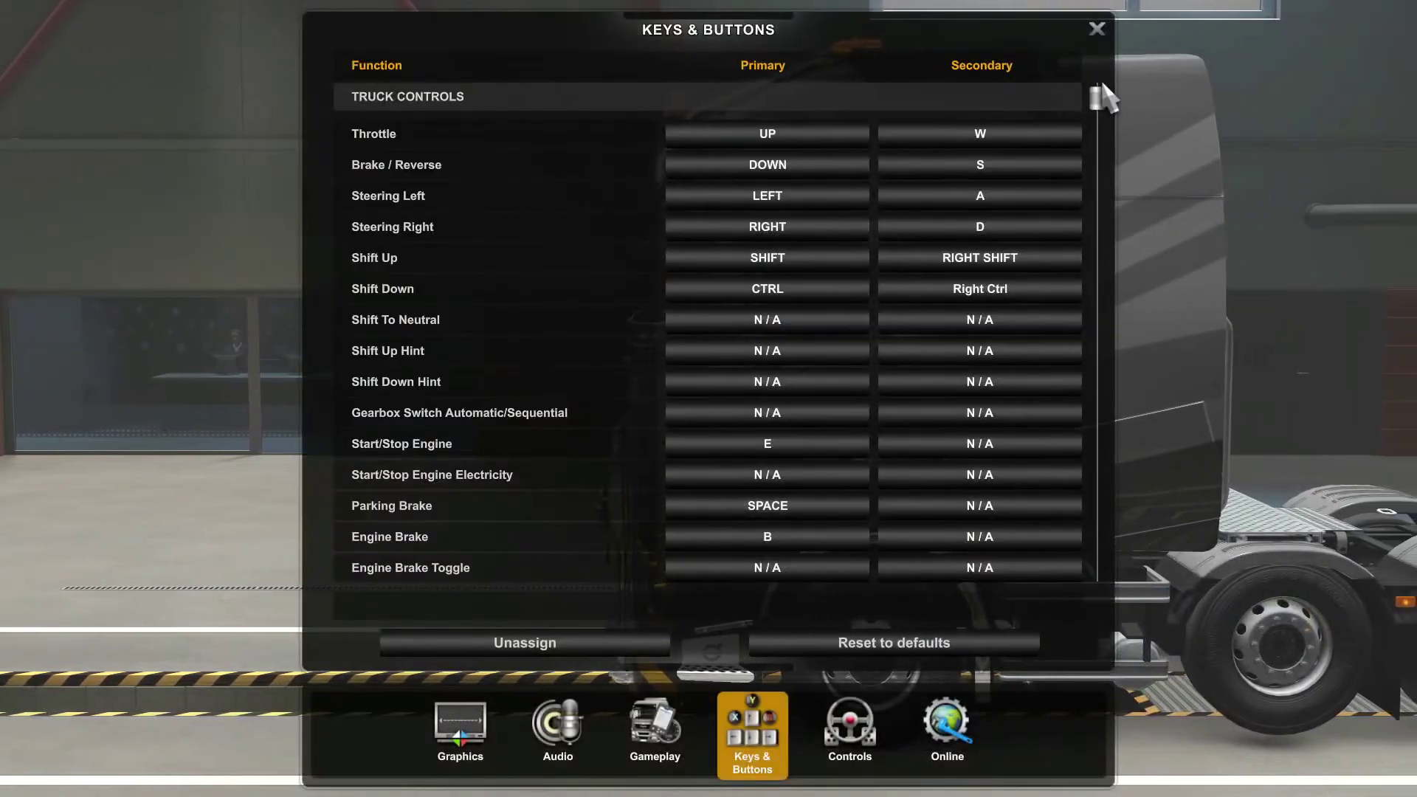
pyautogui.scroll(-3, 1104, 192)
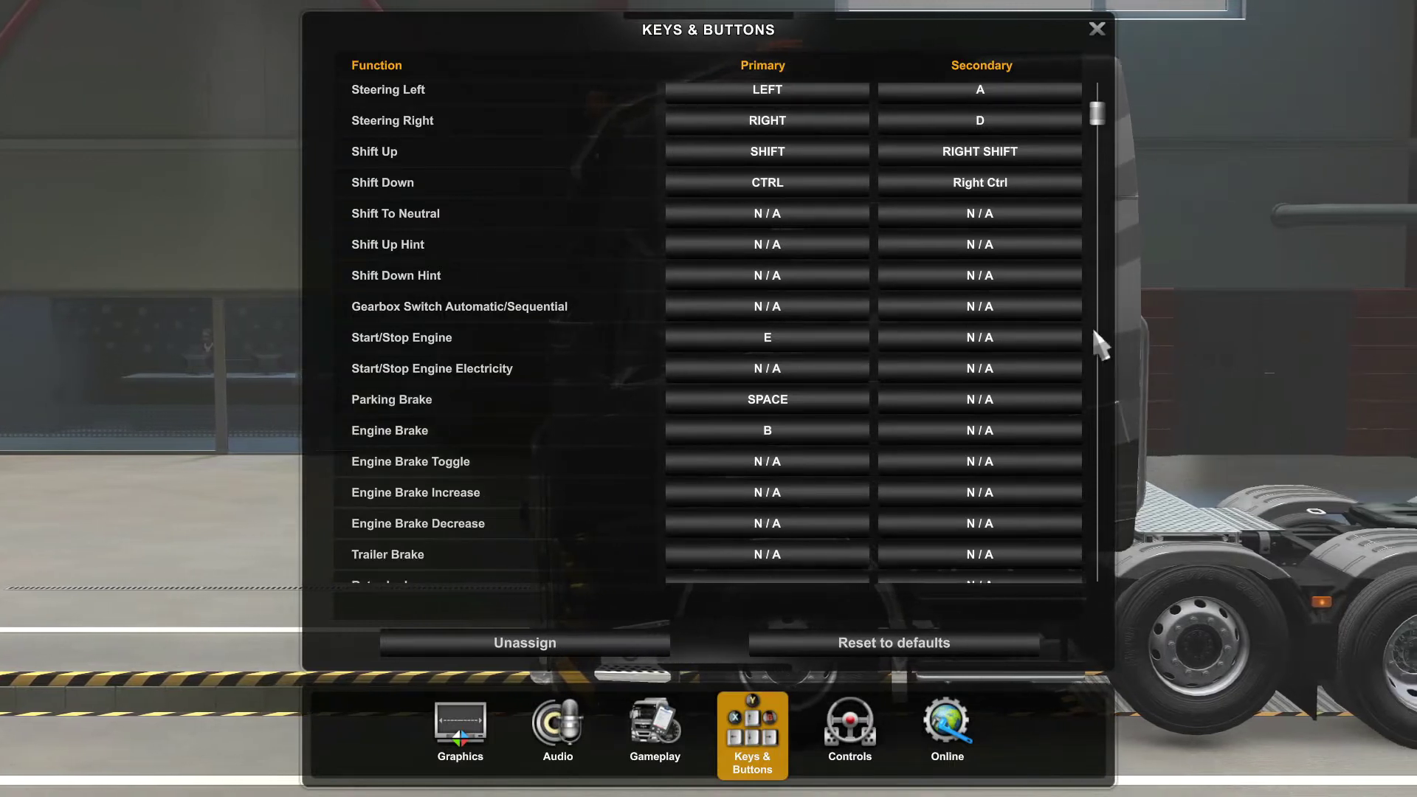
pyautogui.moveTo(1099, 109); pyautogui.dragTo(1115, 514)
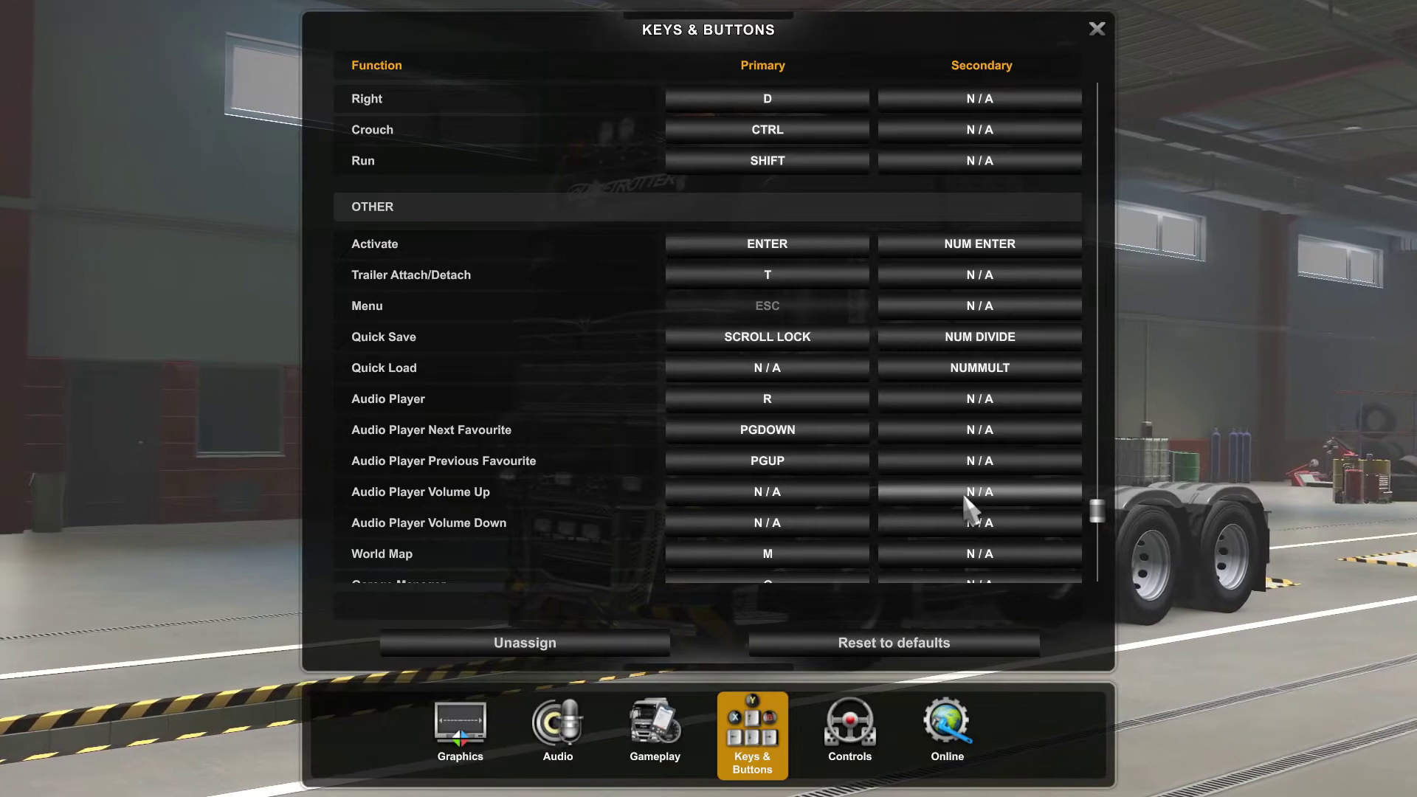
pyautogui.press('Escape')
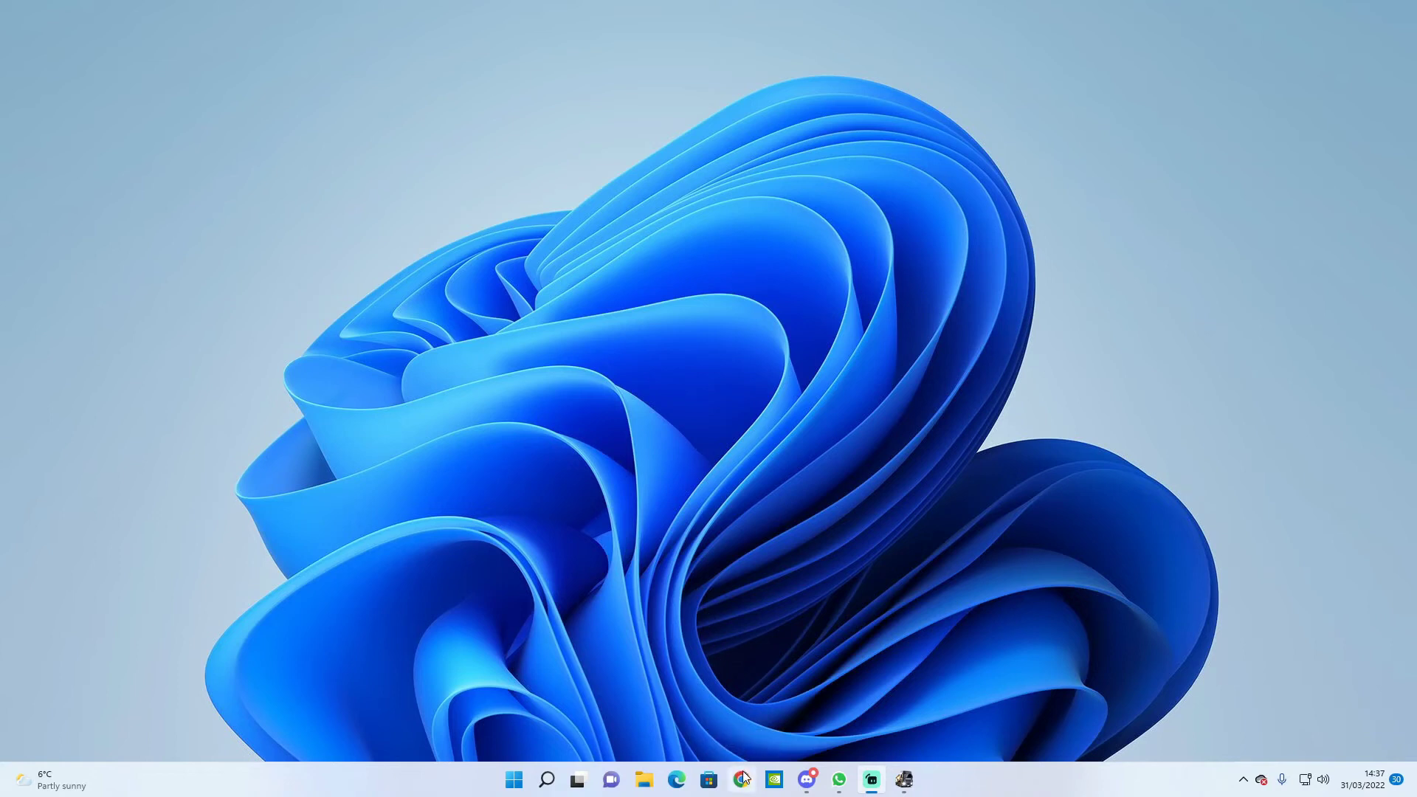
# - In a new Chrome tab, search the ModHub site for 'ts save'
pyautogui.click(741, 780)
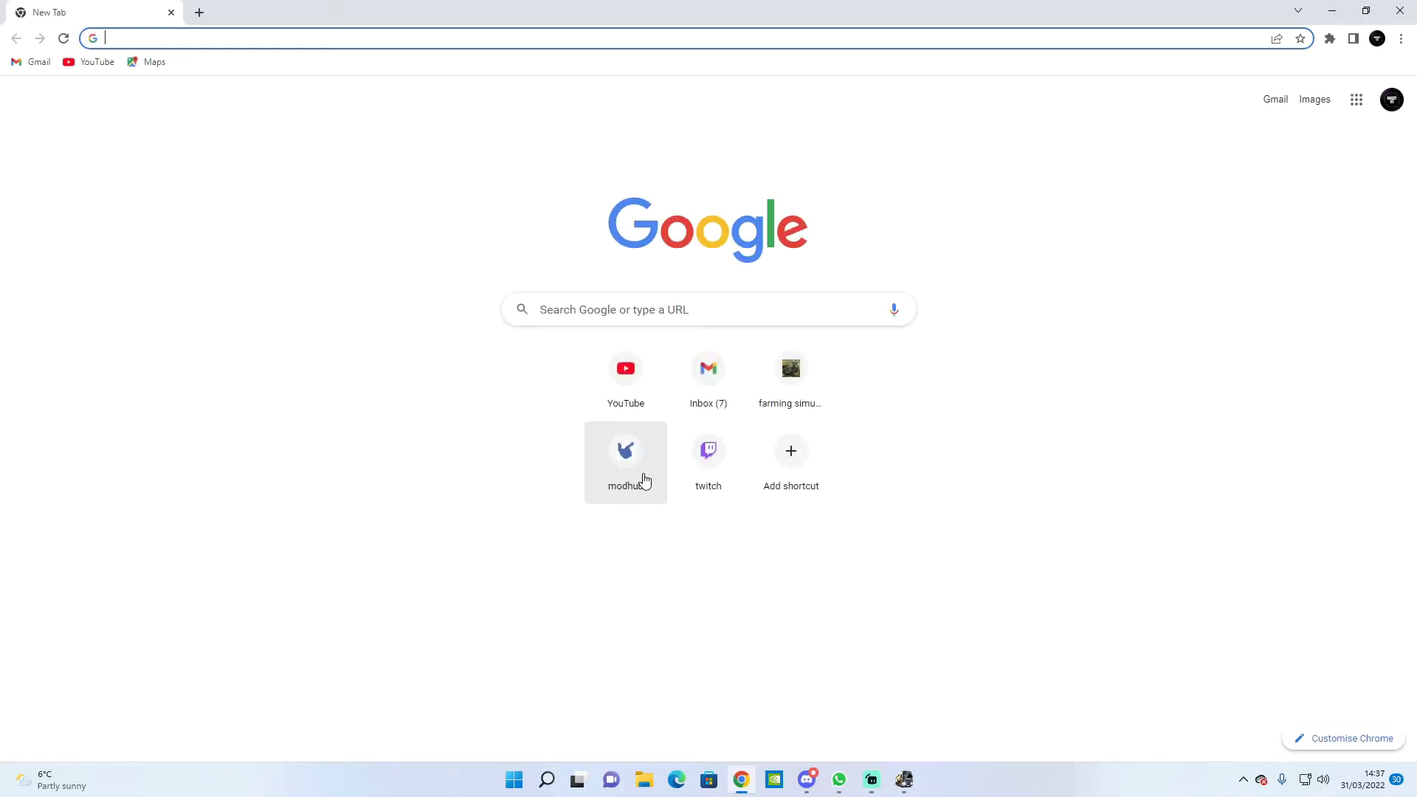
pyautogui.click(645, 479)
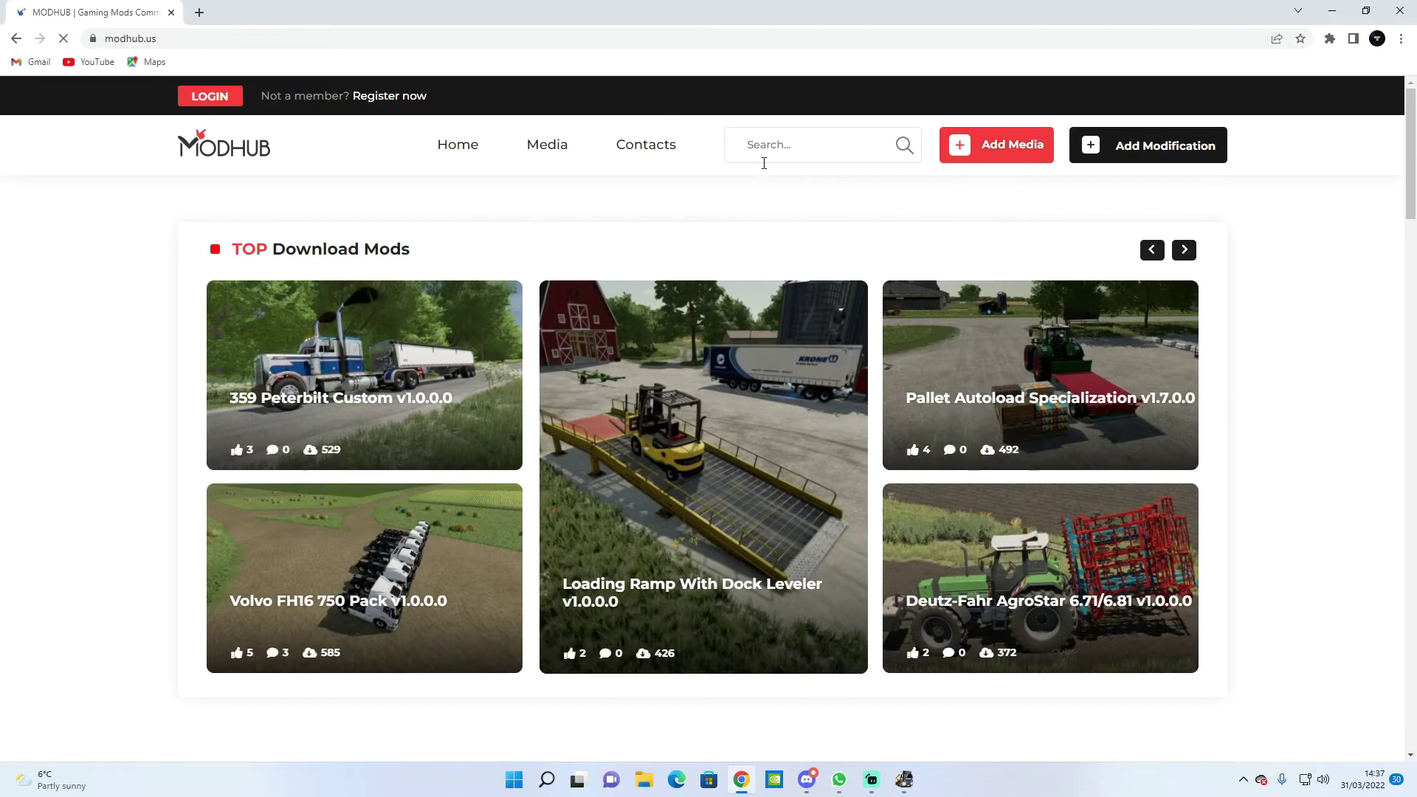
pyautogui.click(763, 161)
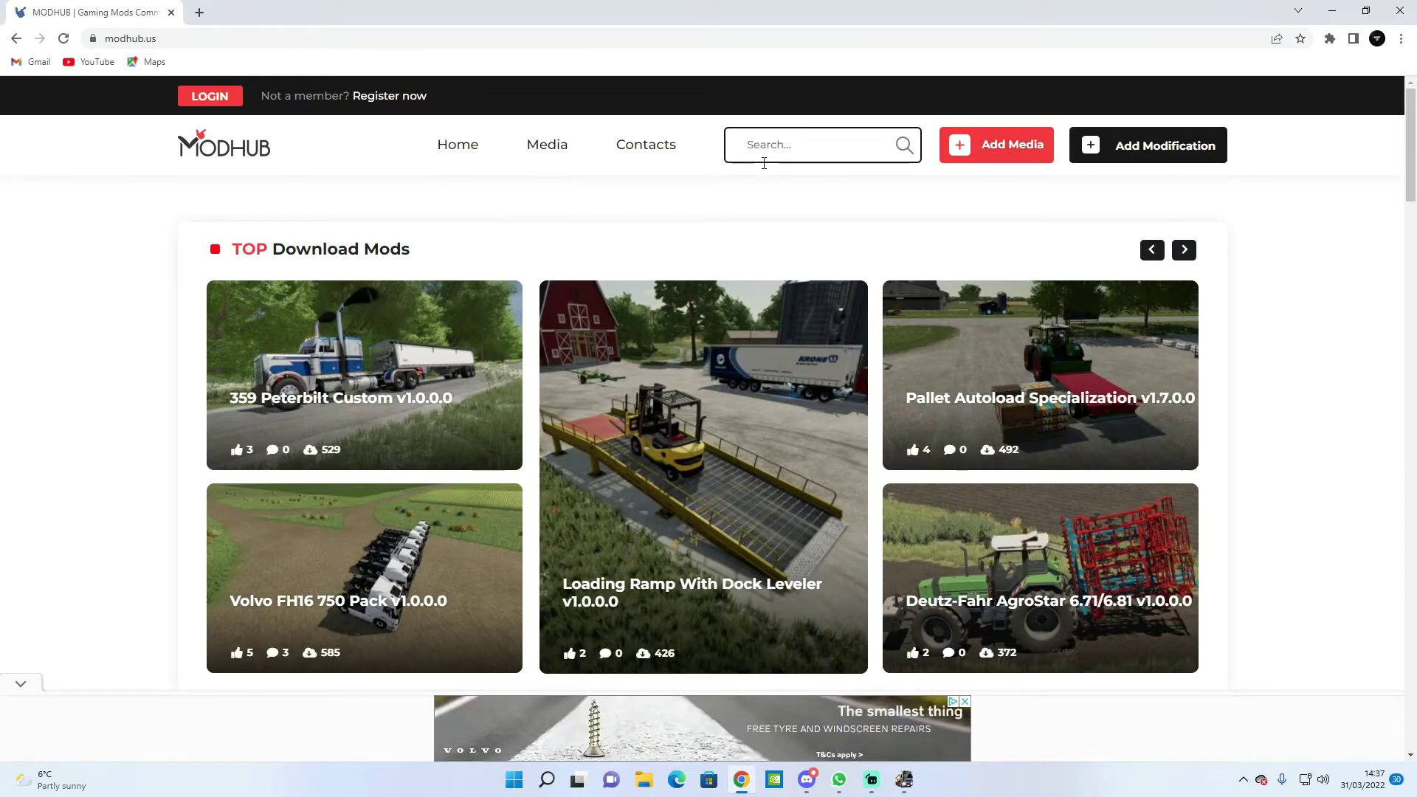
pyautogui.write('ts ')
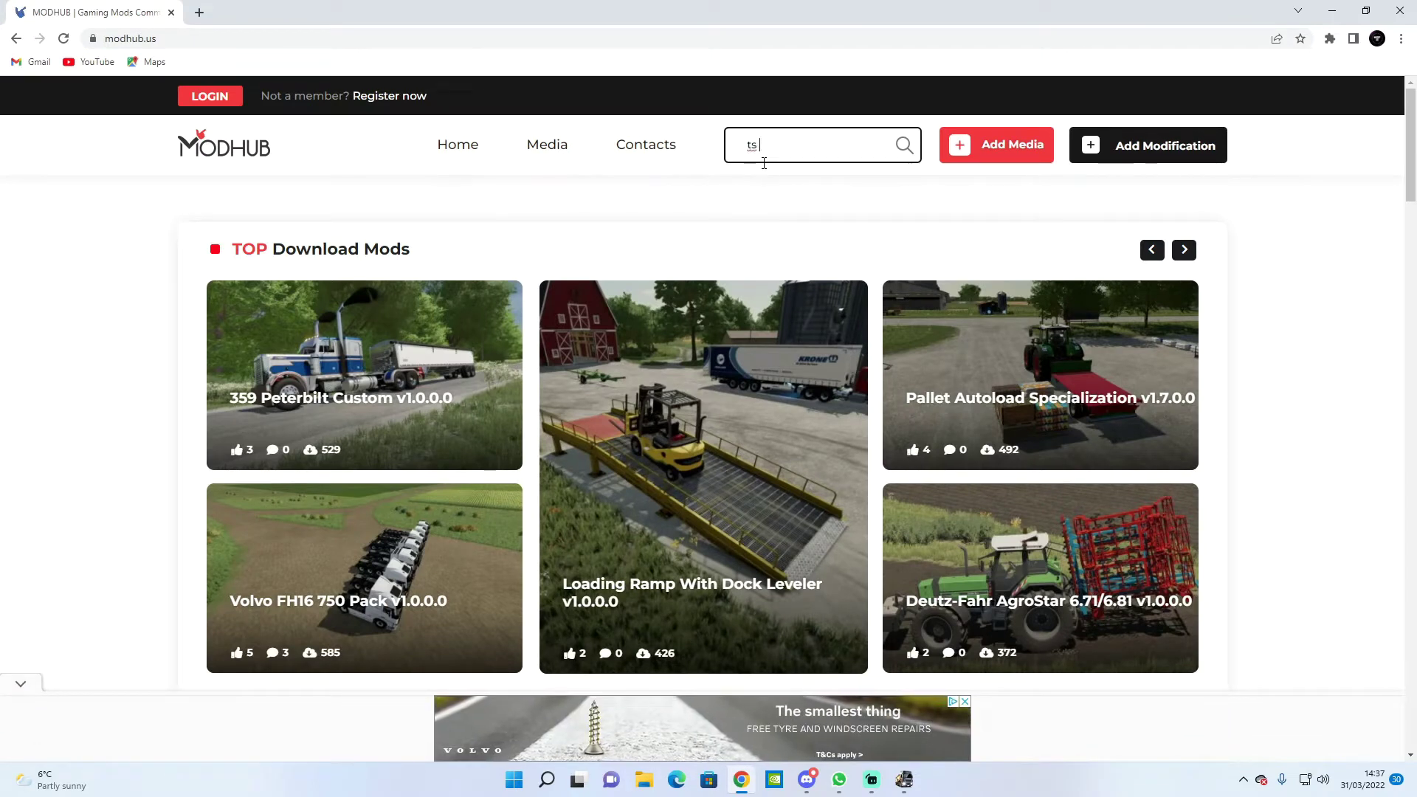
pyautogui.write('save')
pyautogui.press('Return')
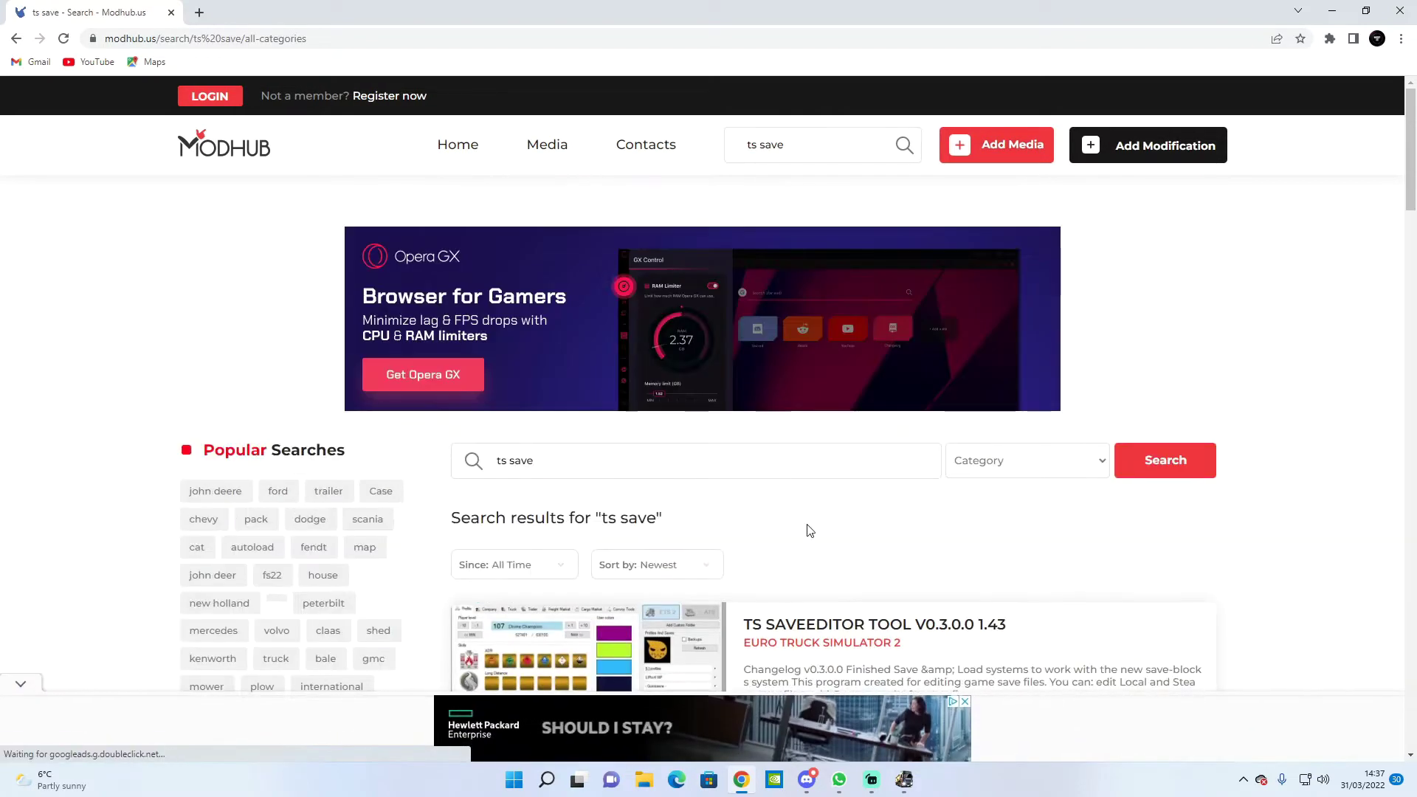
# - Open the TS SaveEditor Tool v0.3.0.0 1.43 mod page and scroll down to its download links
pyautogui.click(840, 625)
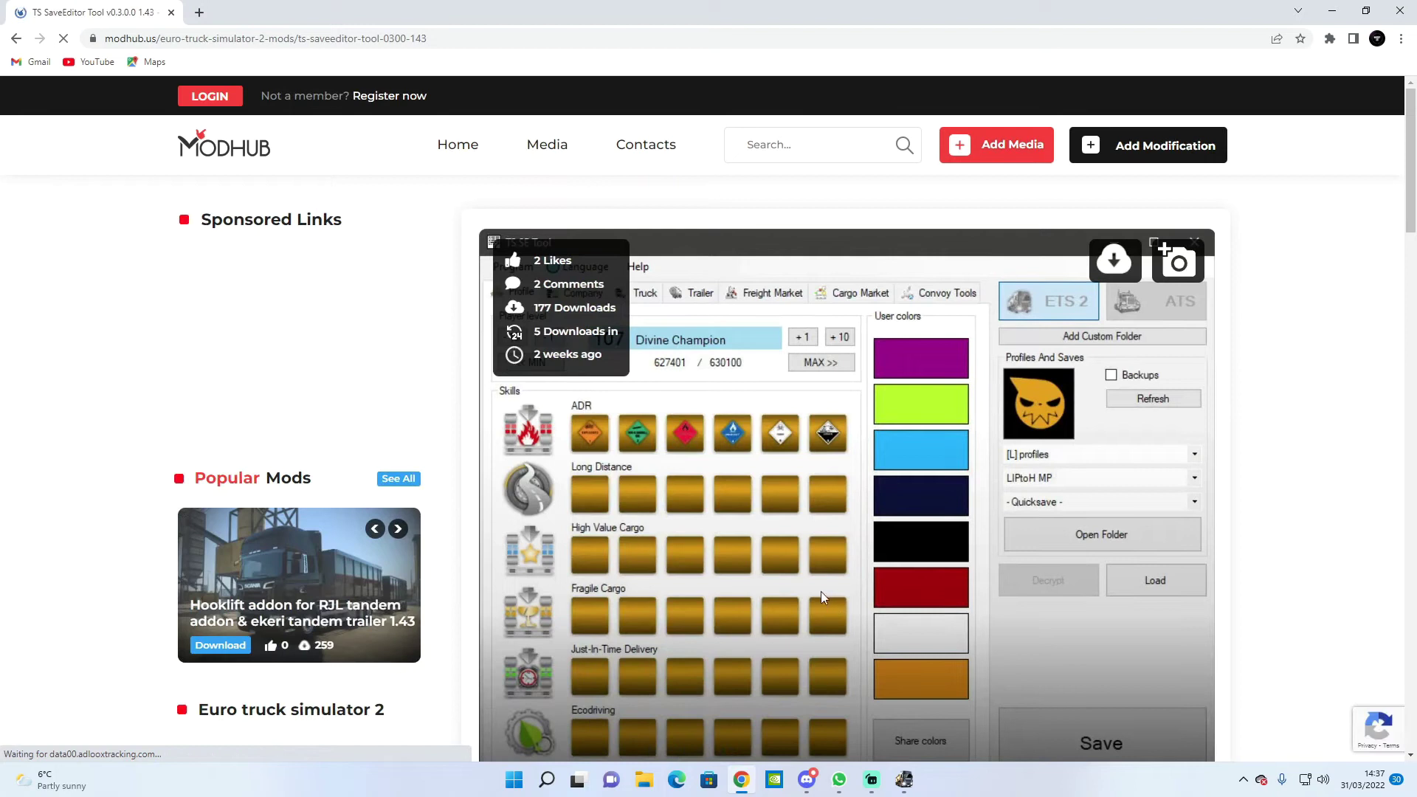
pyautogui.scroll(-5, 787, 462)
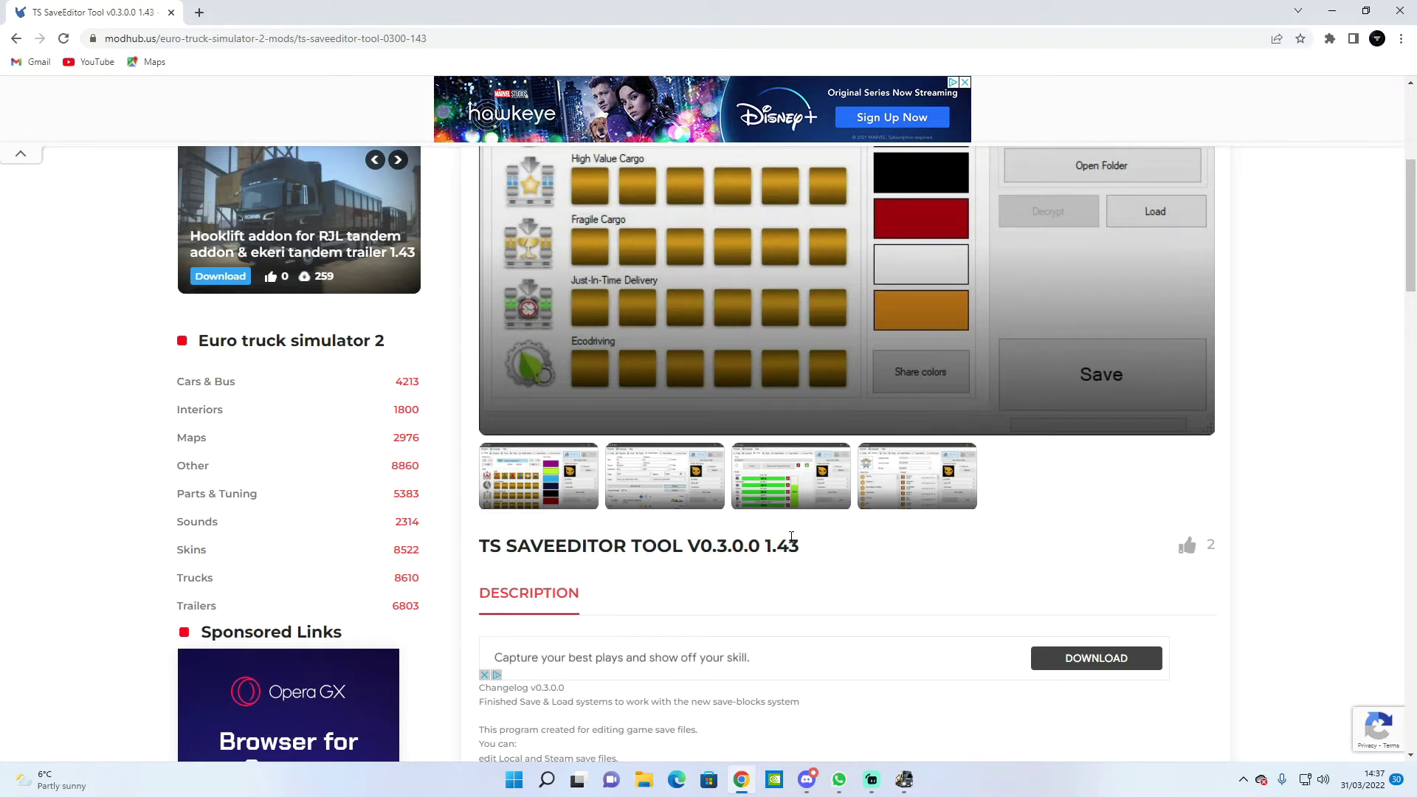
pyautogui.scroll(-4, 791, 537)
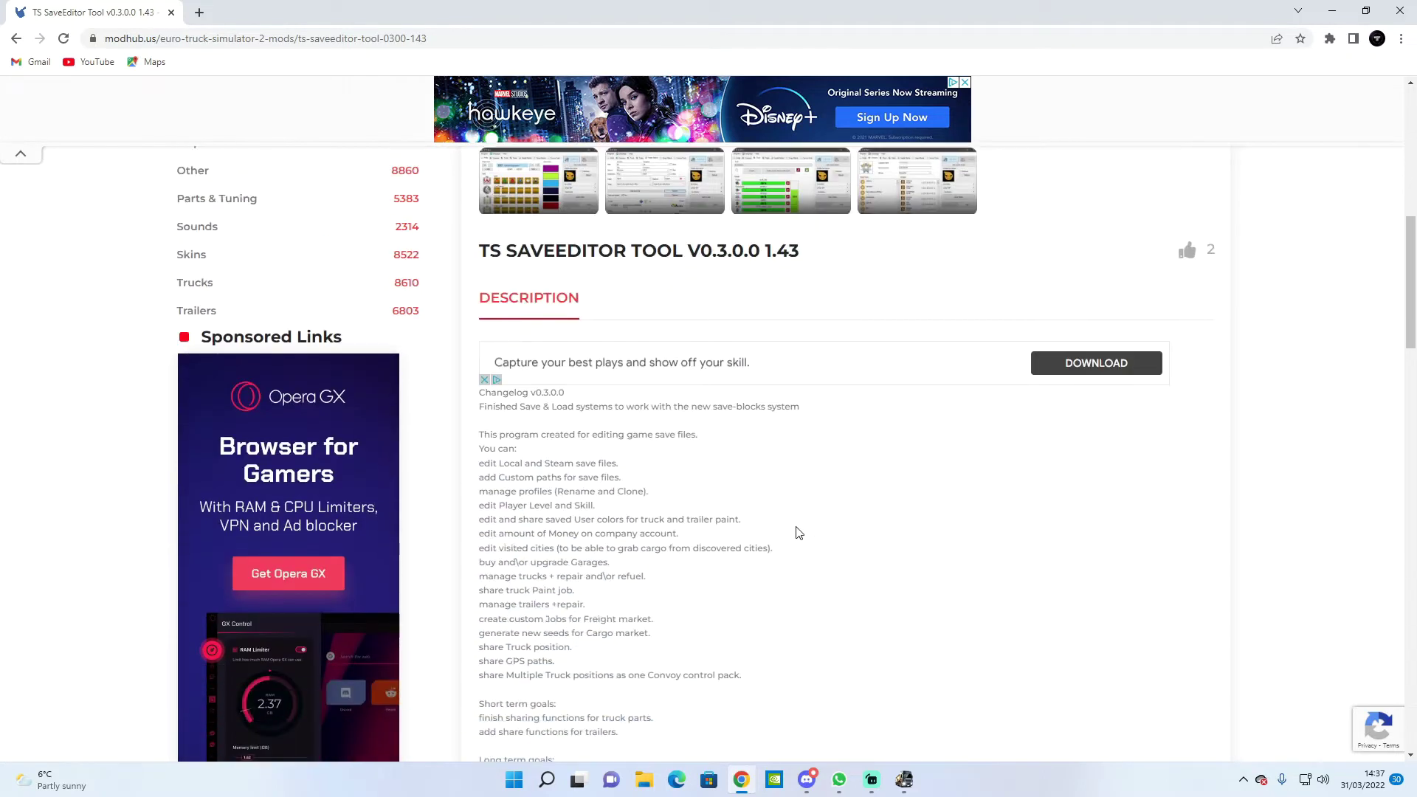
pyautogui.scroll(-7, 717, 435)
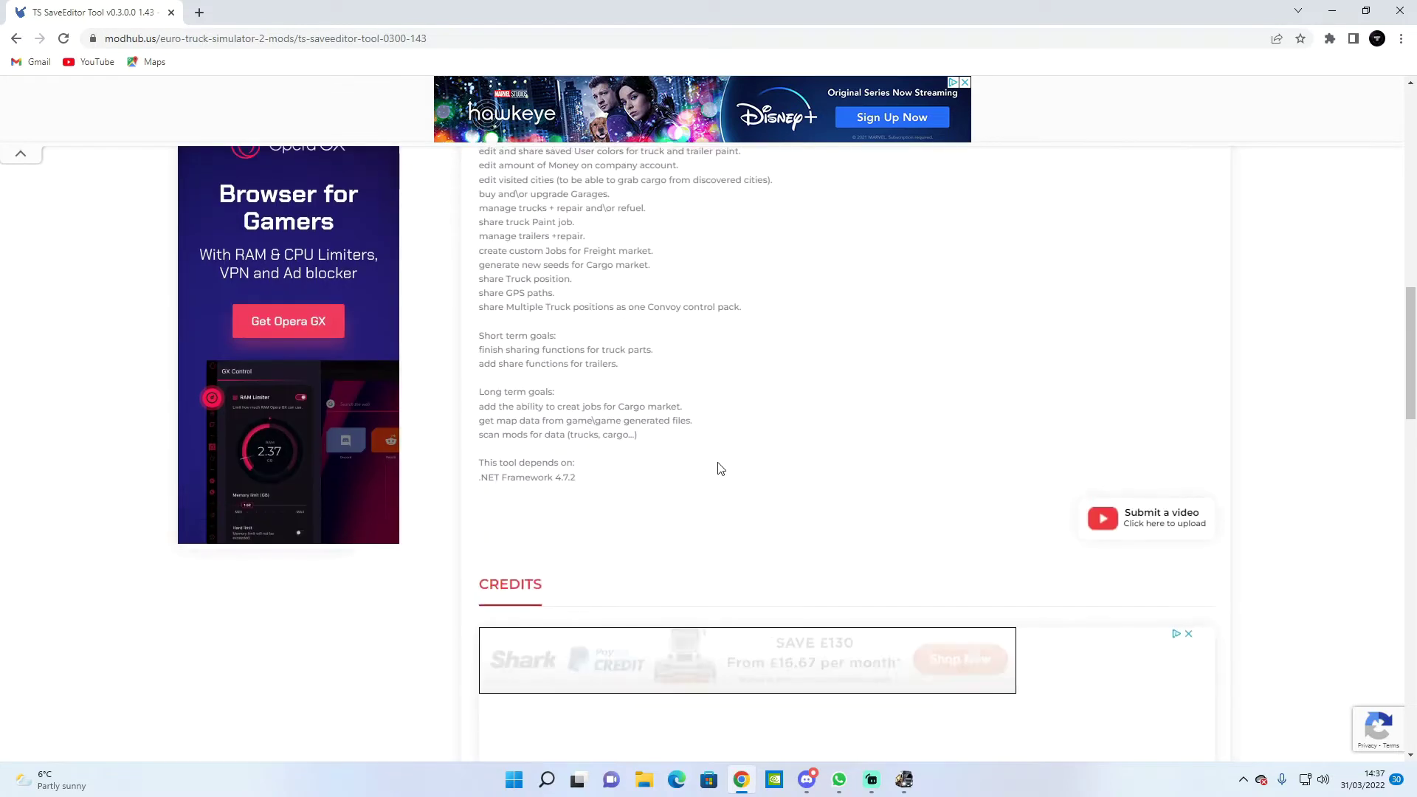
pyautogui.scroll(-3, 721, 469)
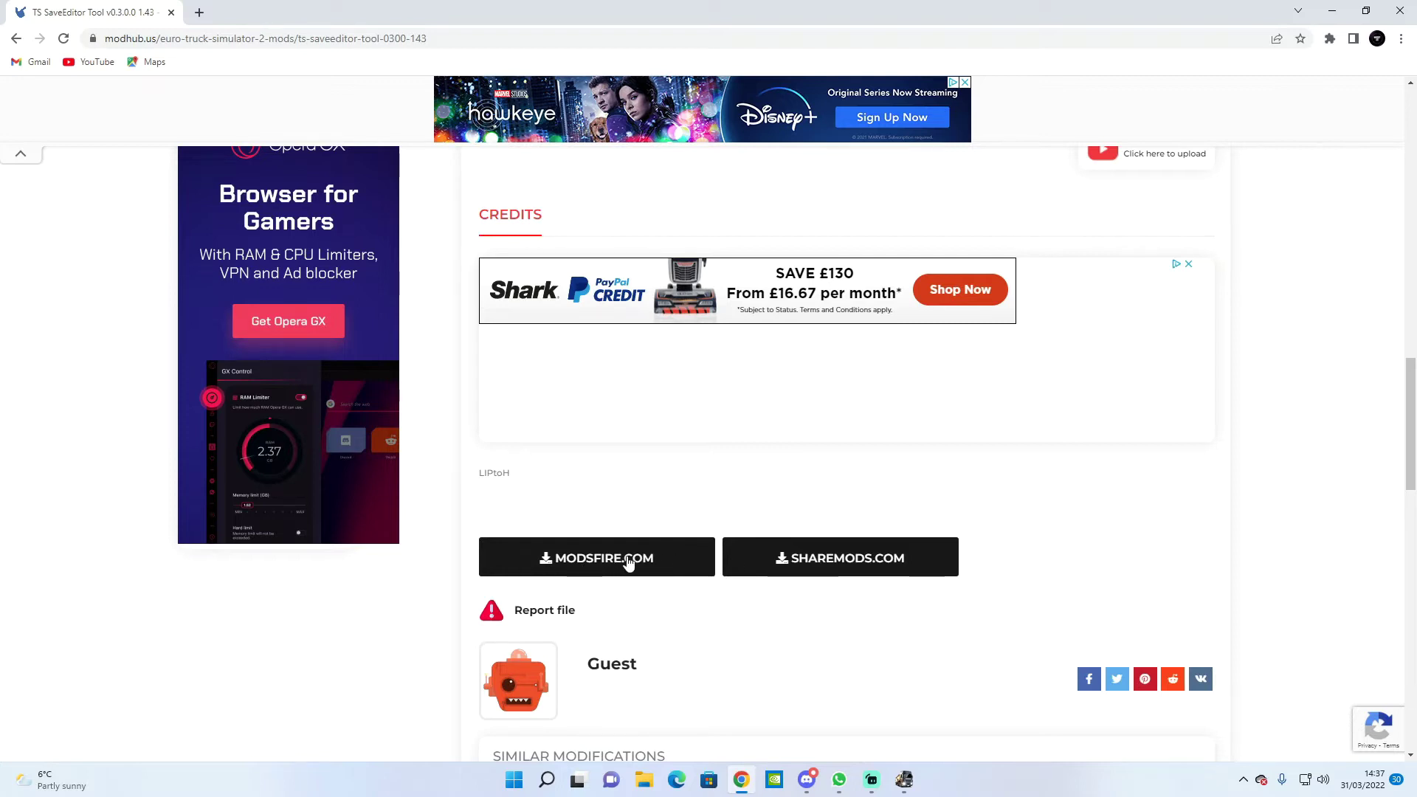
# - Get TS.SE.Tool.0.3.0.0.zip from the SHAREMODS.COM download page, then close the browser
pyautogui.click(864, 574)
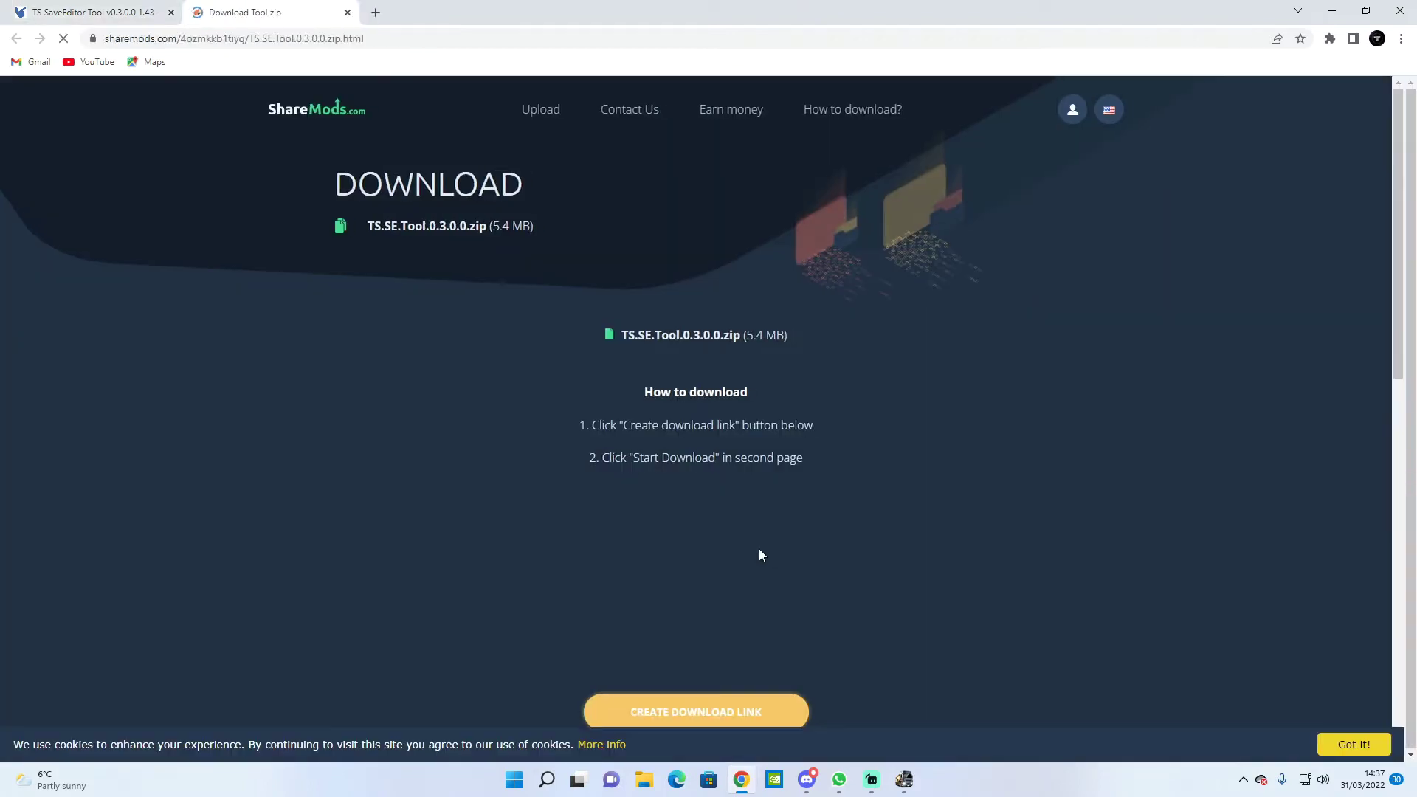
pyautogui.scroll(-5, 754, 554)
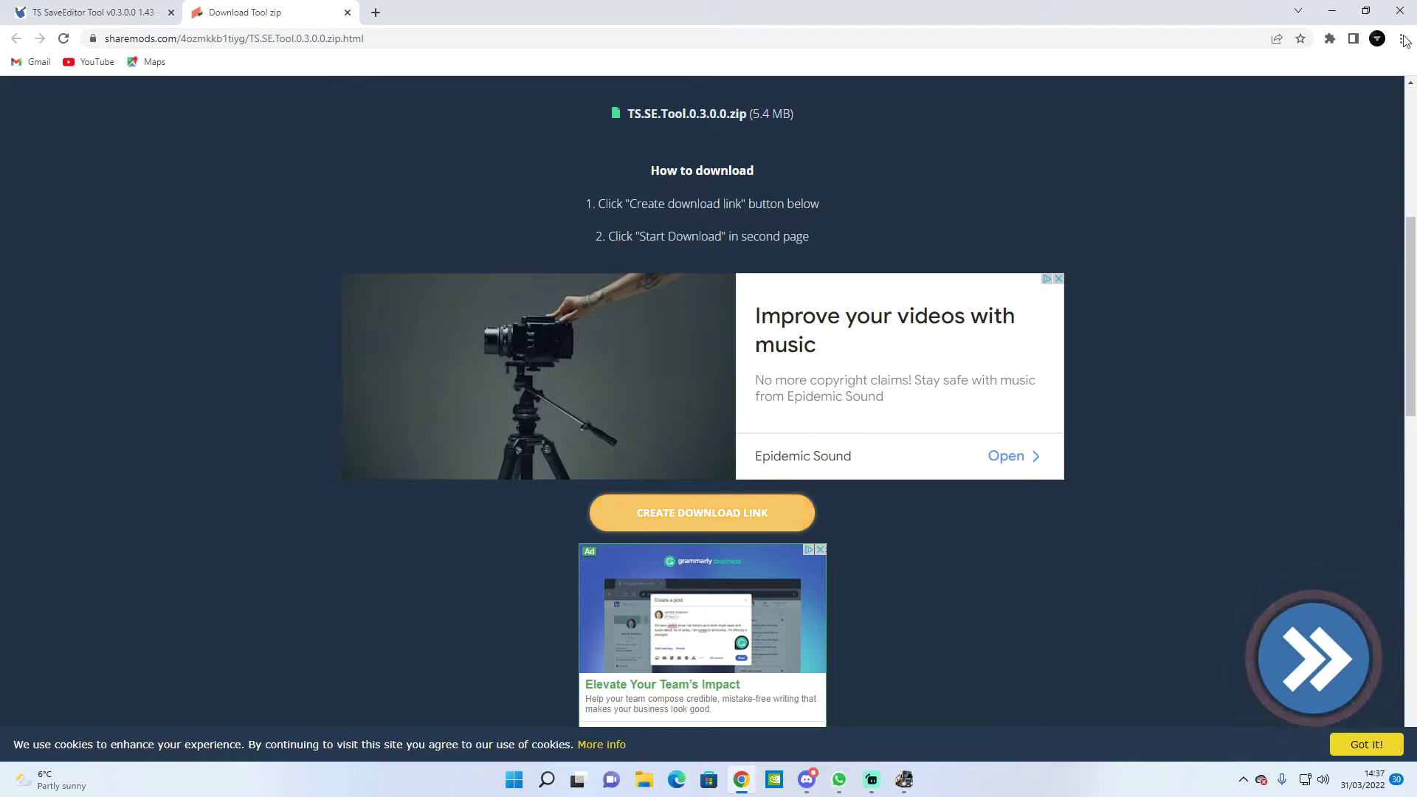
pyautogui.click(1400, 10)
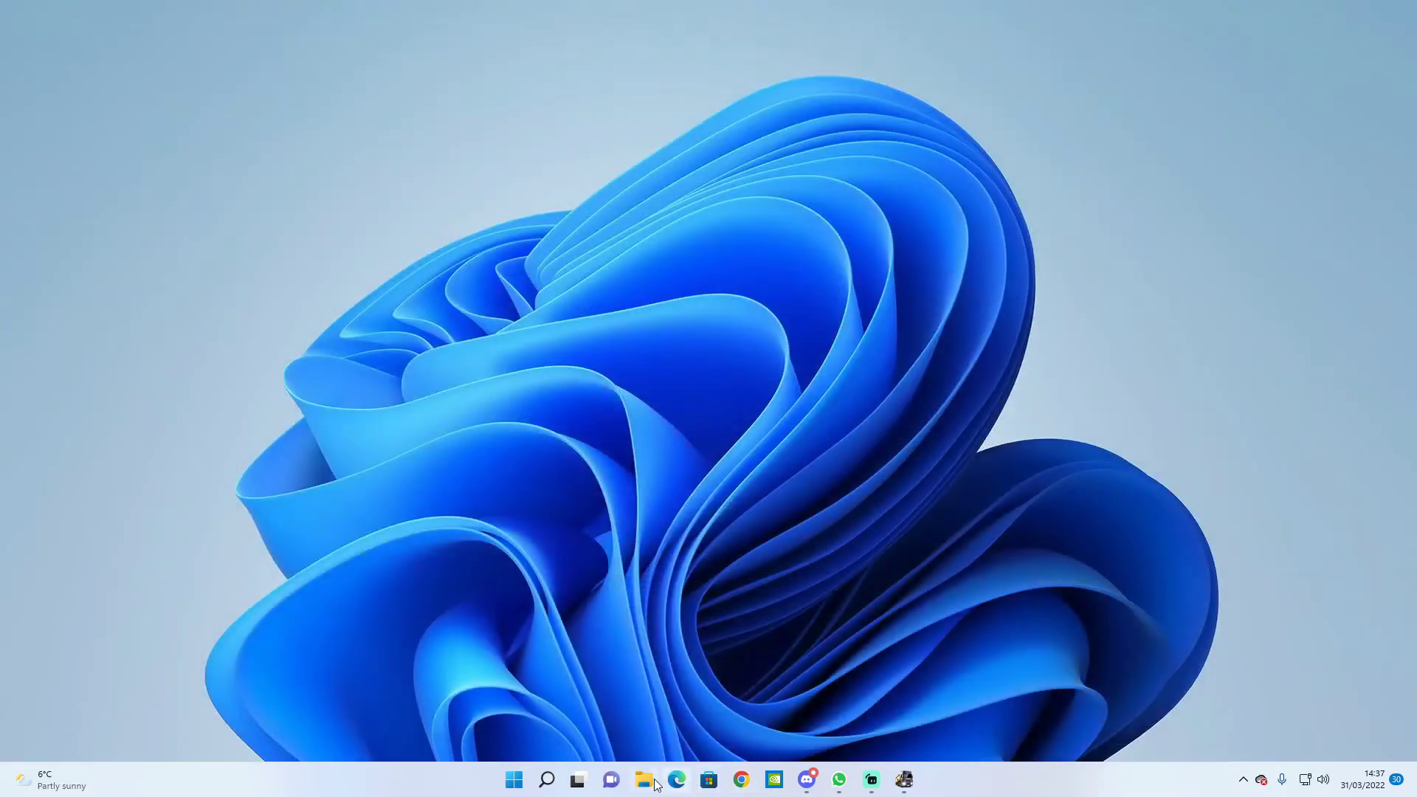
# - In Downloads, delete the previously extracted TS.SE.Tool.0.3.0.0 folder
pyautogui.click(651, 784)
pyautogui.click(468, 329)
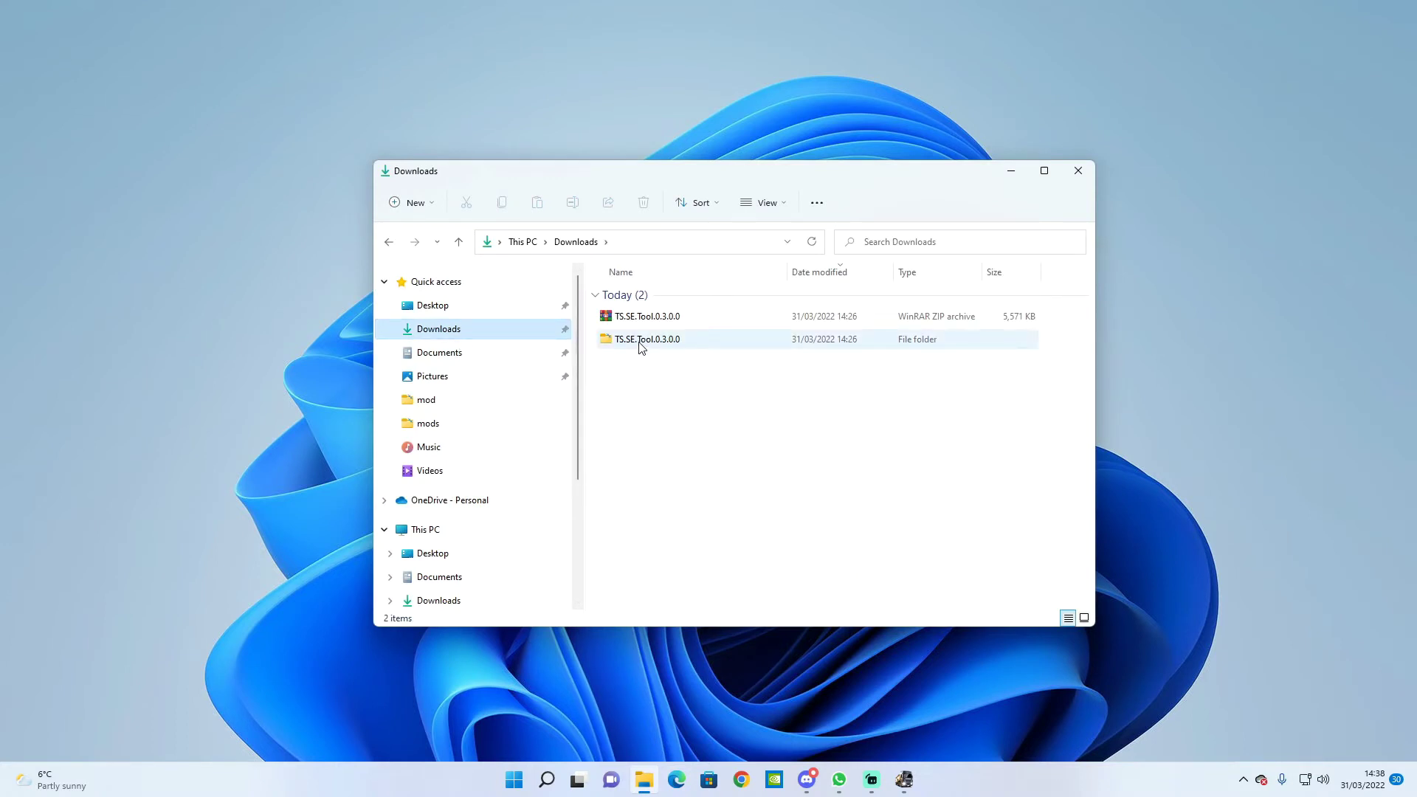
pyautogui.click(642, 345)
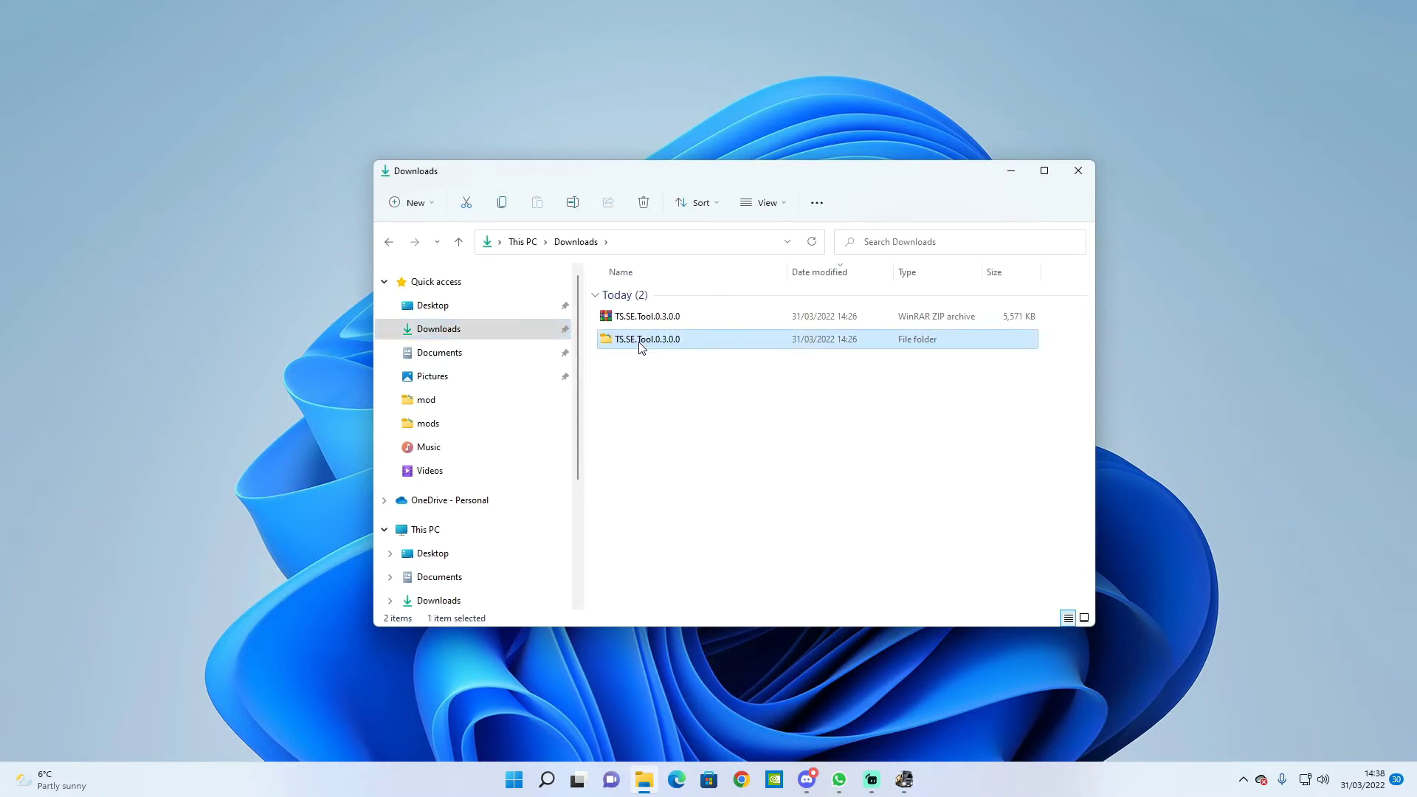
pyautogui.press('Delete')
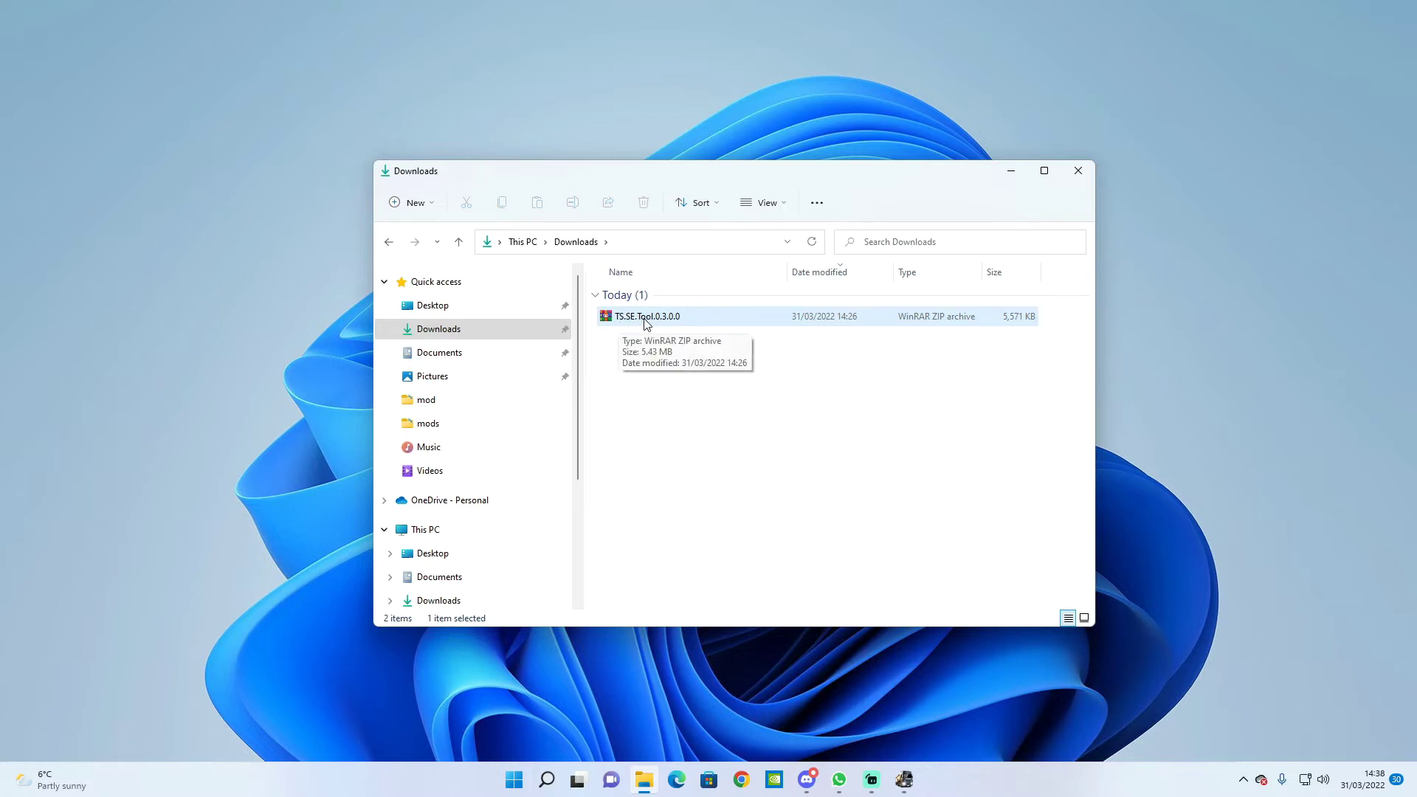
# - Extract TS.SE.Tool.0.3.0.0.zip with WinRAR into its own TS.SE.Tool.0.3.0.0 folder
pyautogui.rightClick(646, 323)
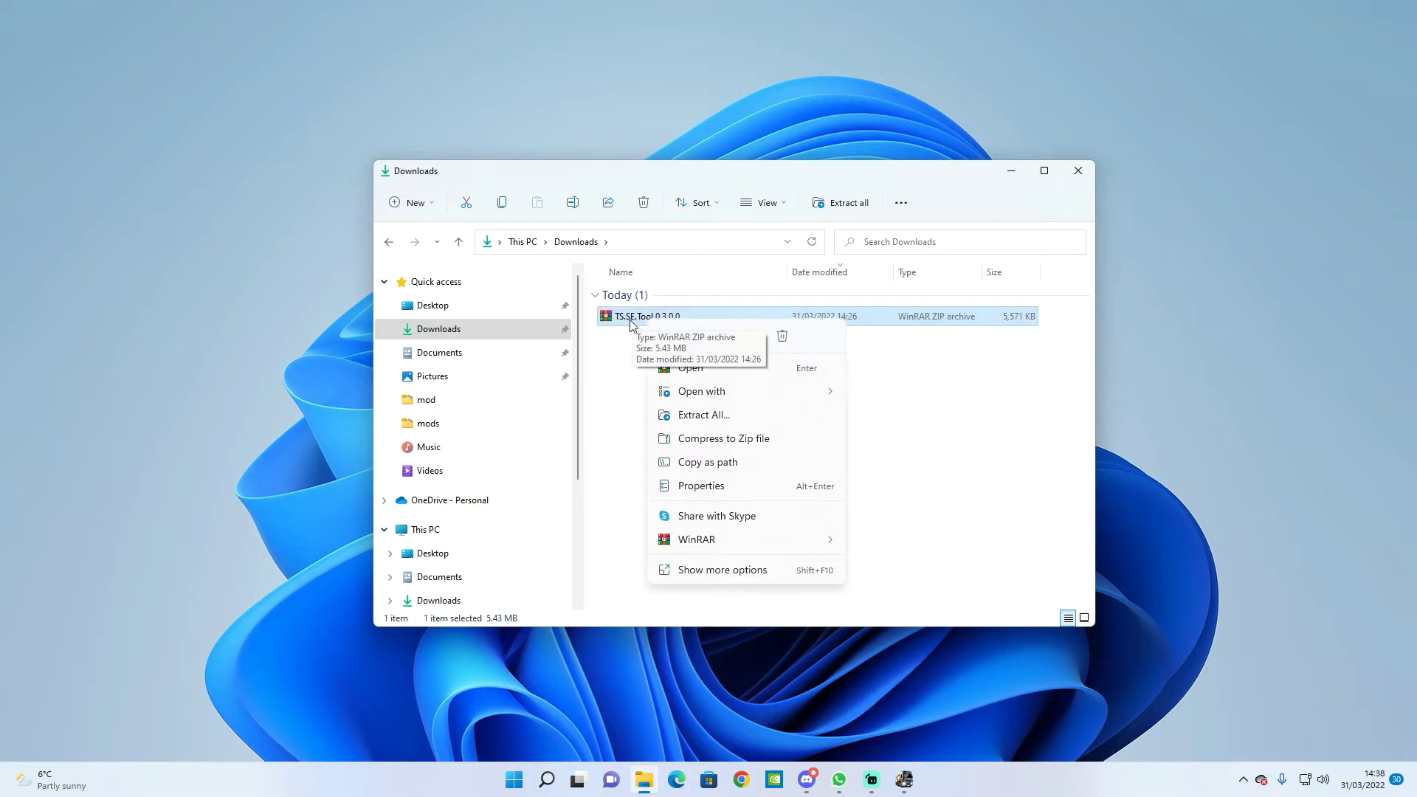
pyautogui.click(631, 323)
pyautogui.rightClick(639, 318)
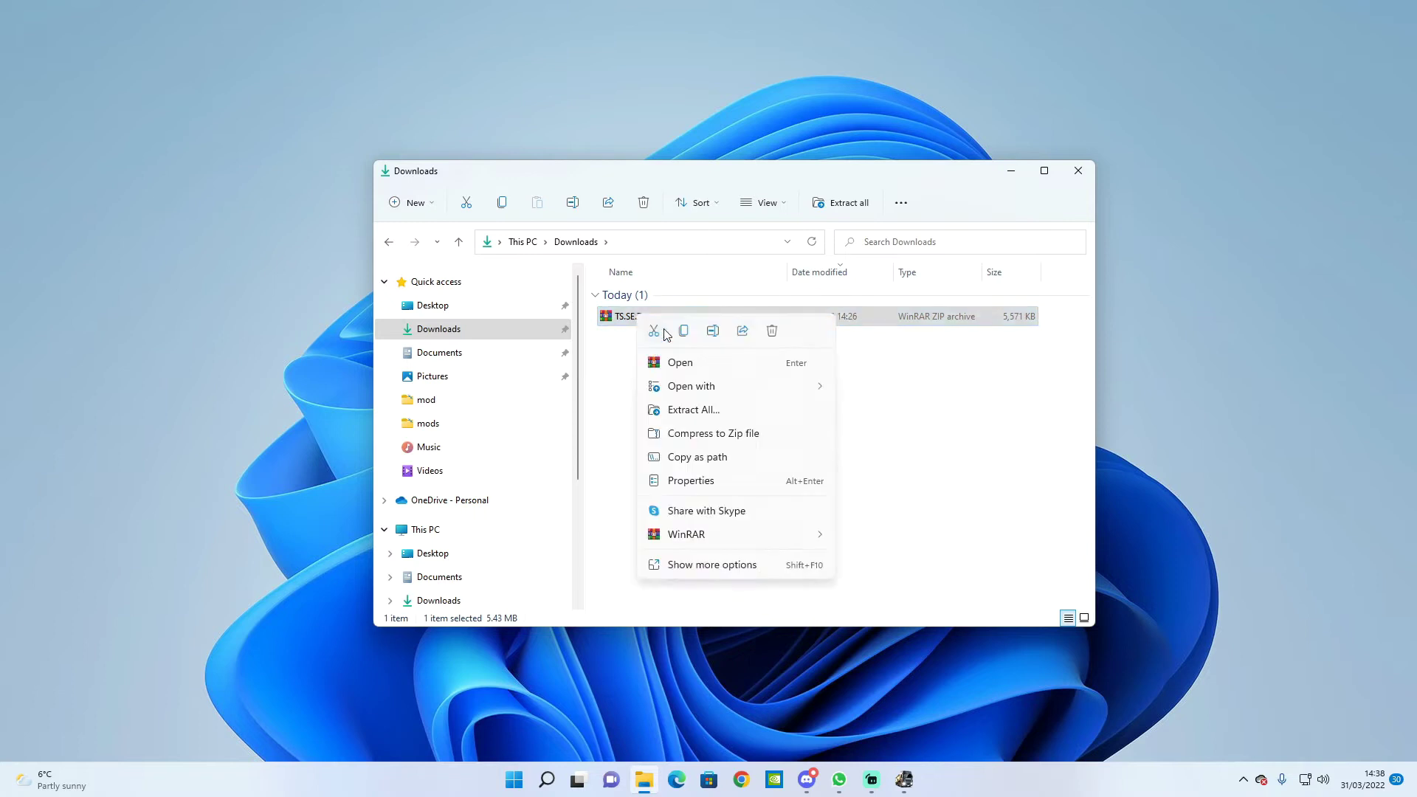
pyautogui.moveTo(716, 536)
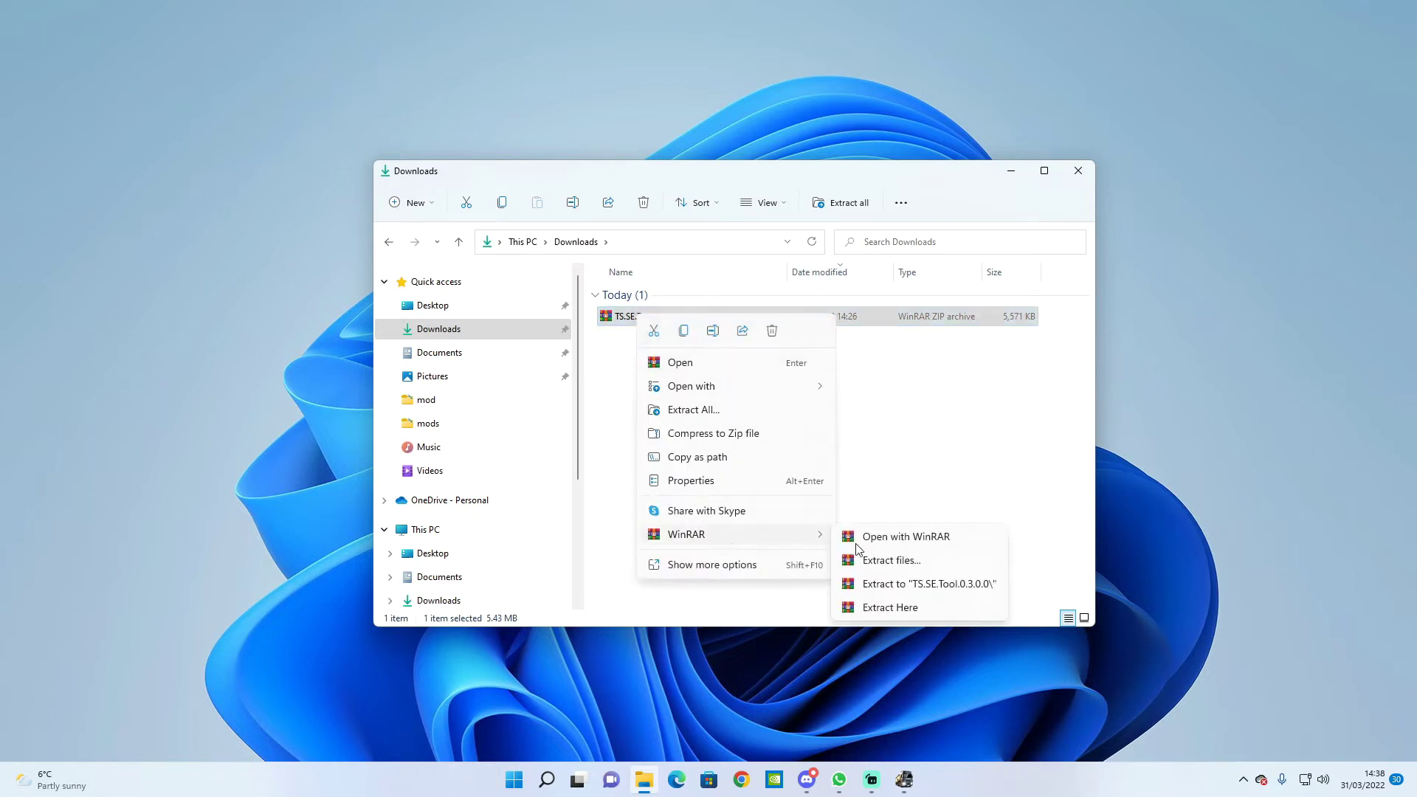
pyautogui.click(907, 586)
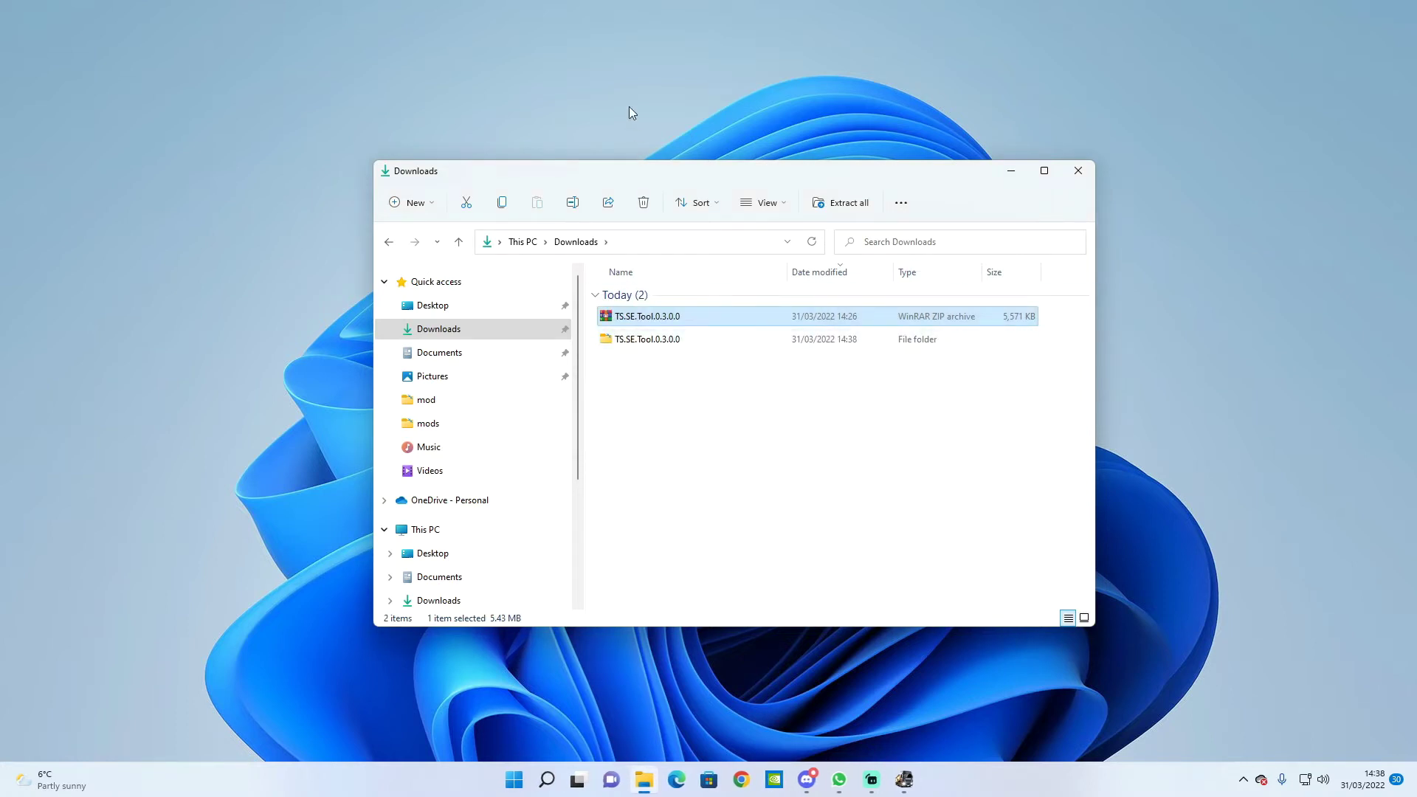
# - Move the TS.SE.Tool.0.3.0.0 folder onto the desktop, open it, and select the TS SE Tool application
pyautogui.click(1079, 171)
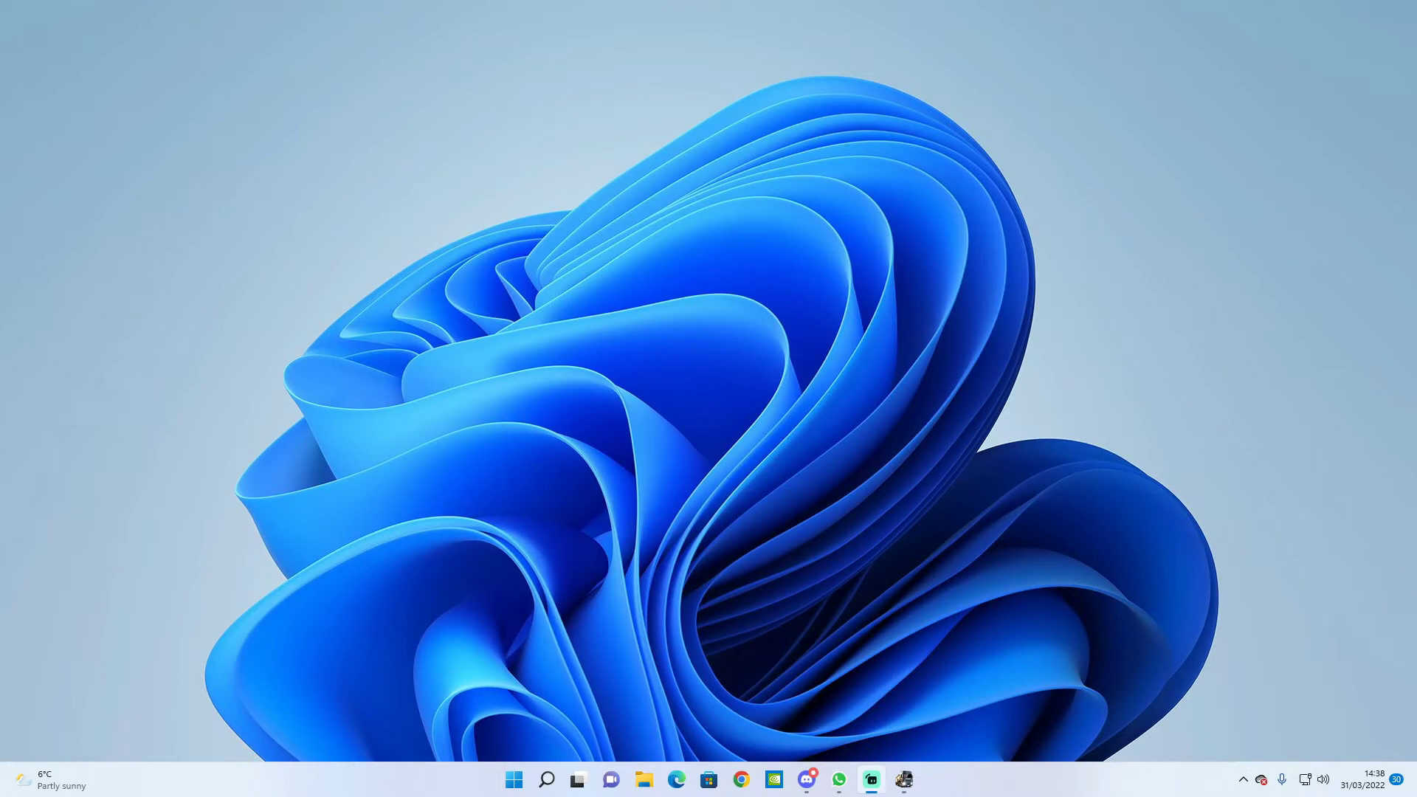
pyautogui.moveTo(560, 283); pyautogui.dragTo(712, 341)
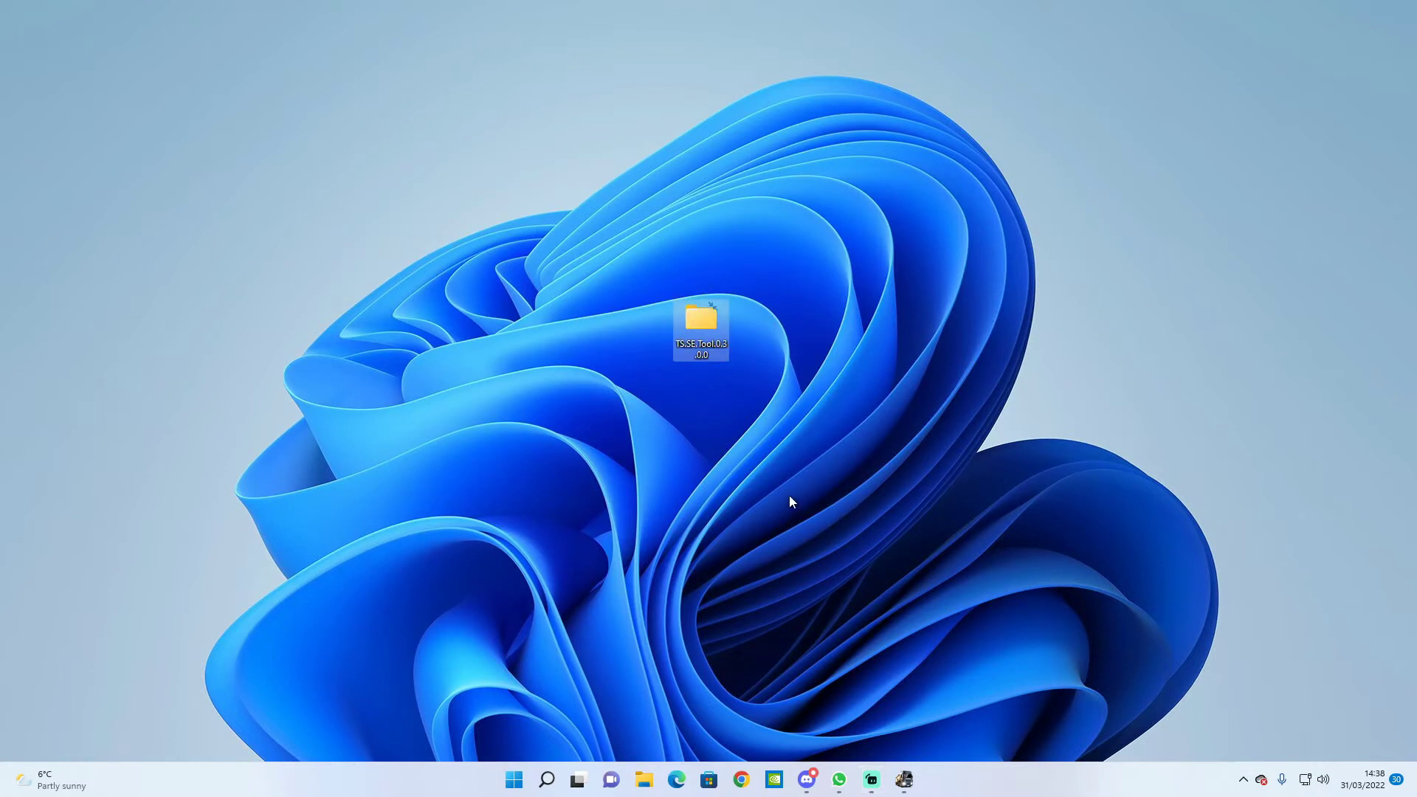
pyautogui.doubleClick(707, 340)
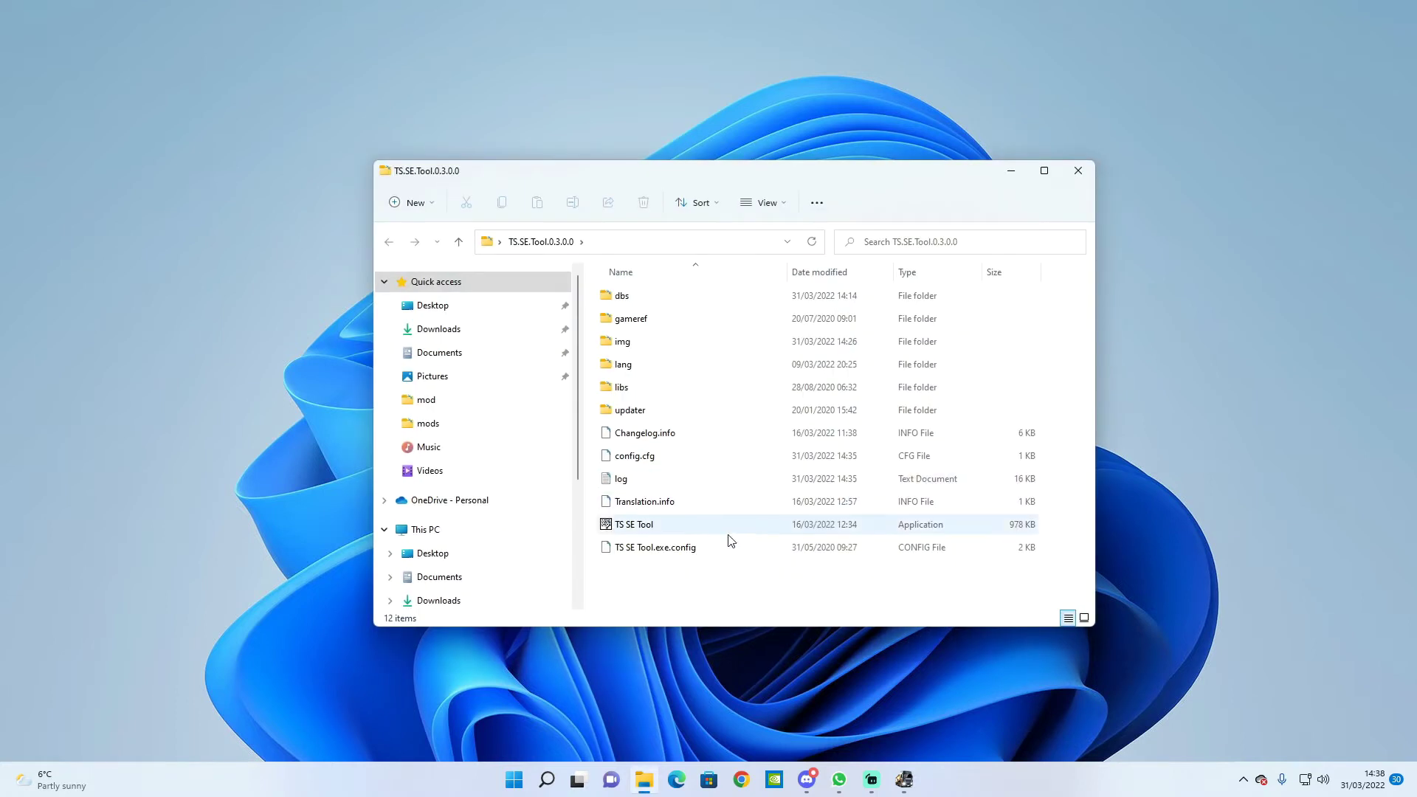
pyautogui.moveTo(909, 788)
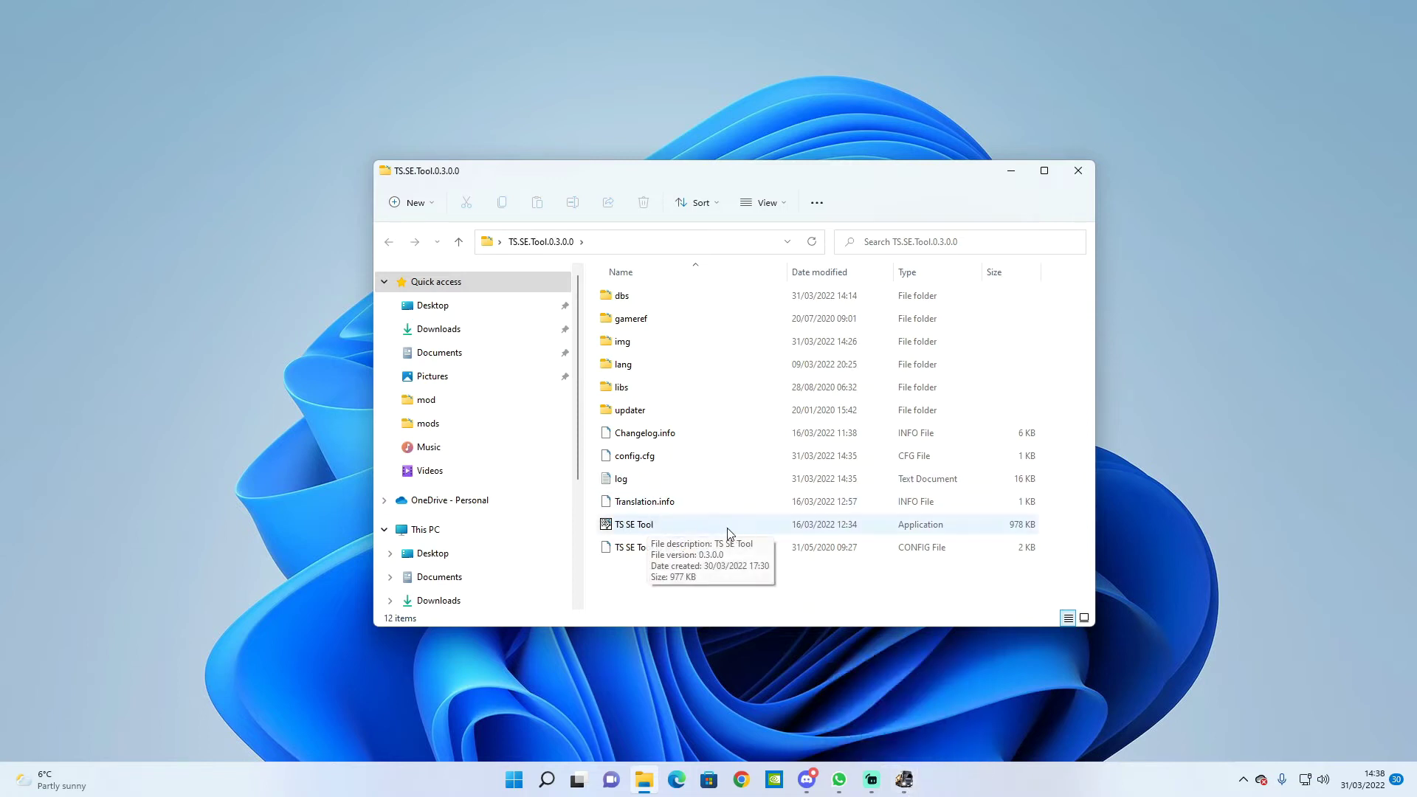
pyautogui.click(663, 529)
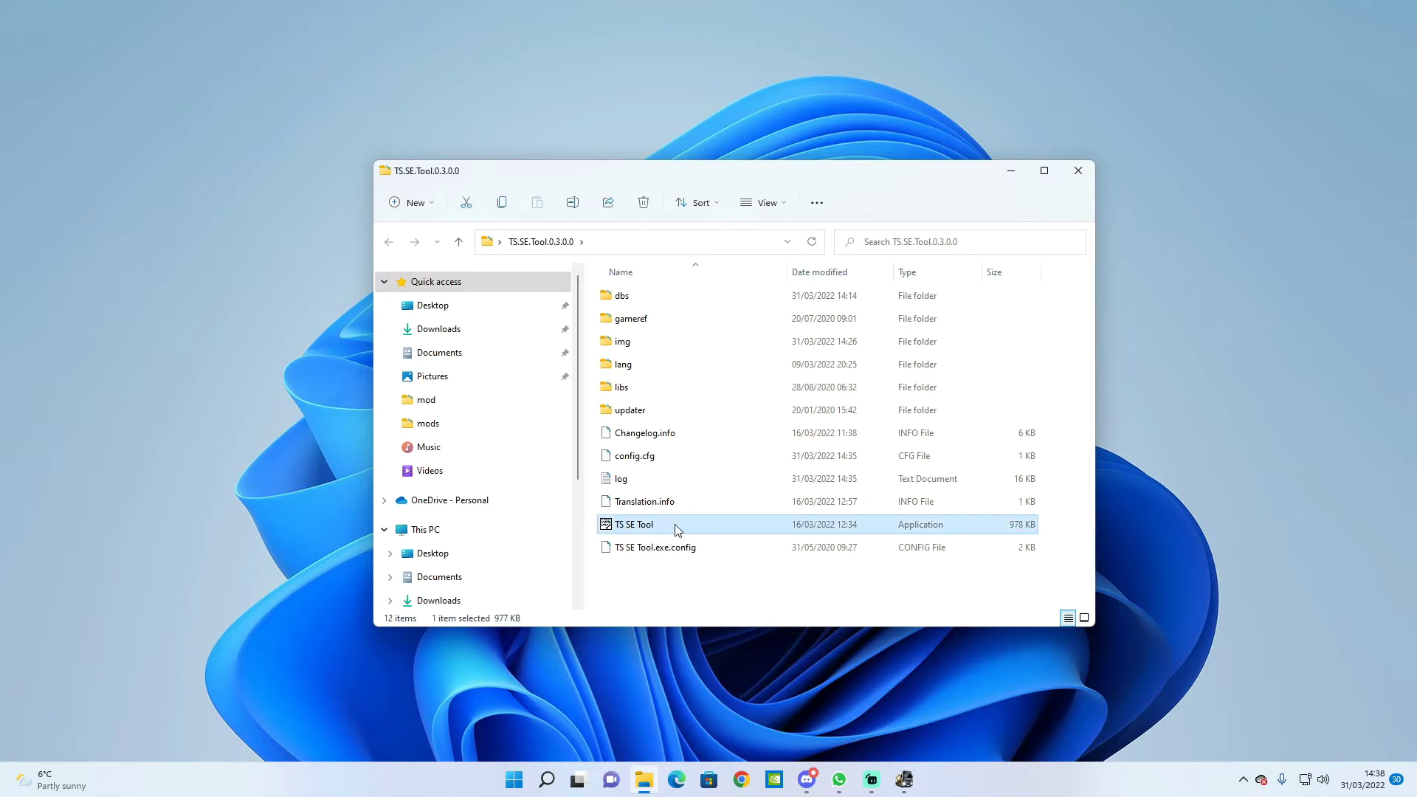
# - Launch TS SE Tool, refresh the profile list and load the quicksave with its level 11 player
pyautogui.doubleClick(678, 529)
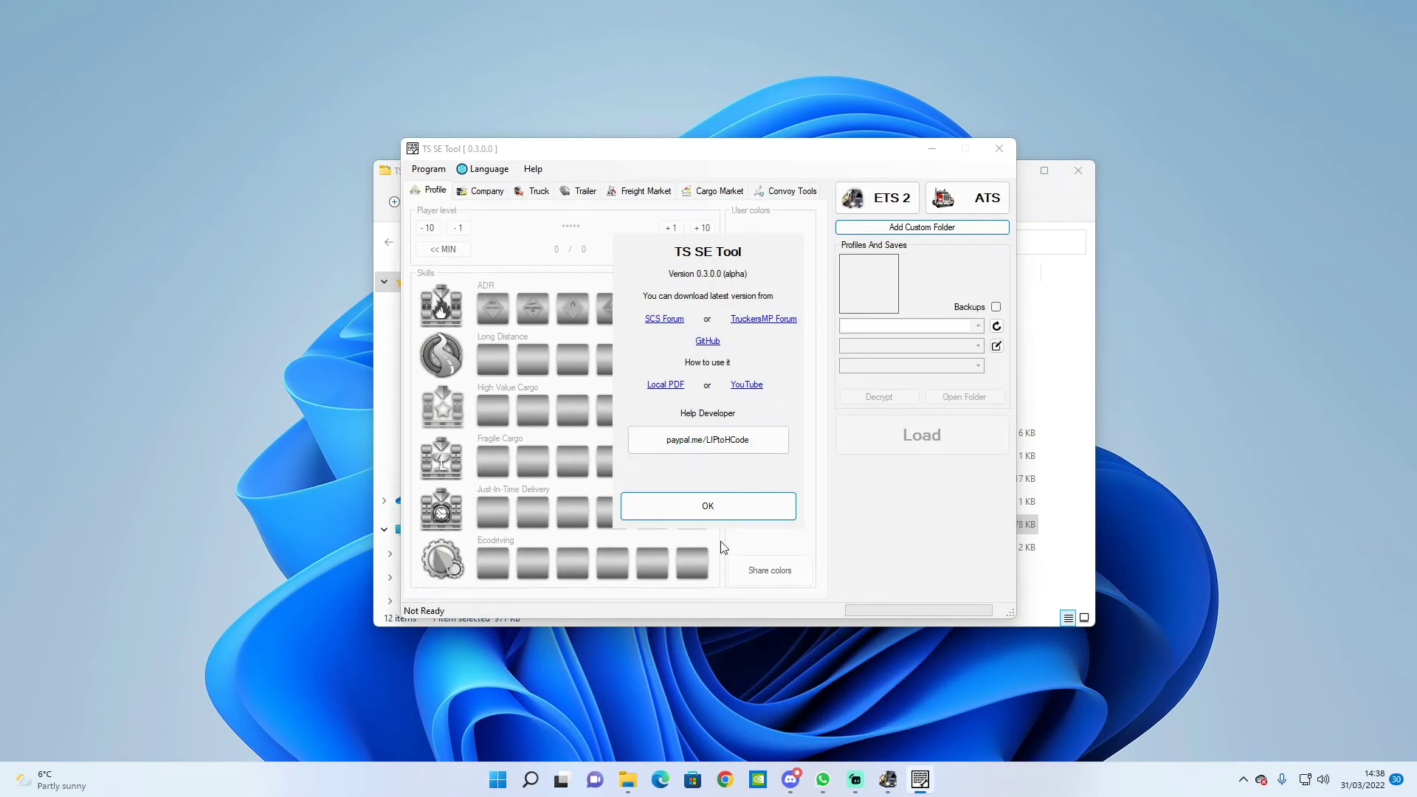
pyautogui.click(732, 504)
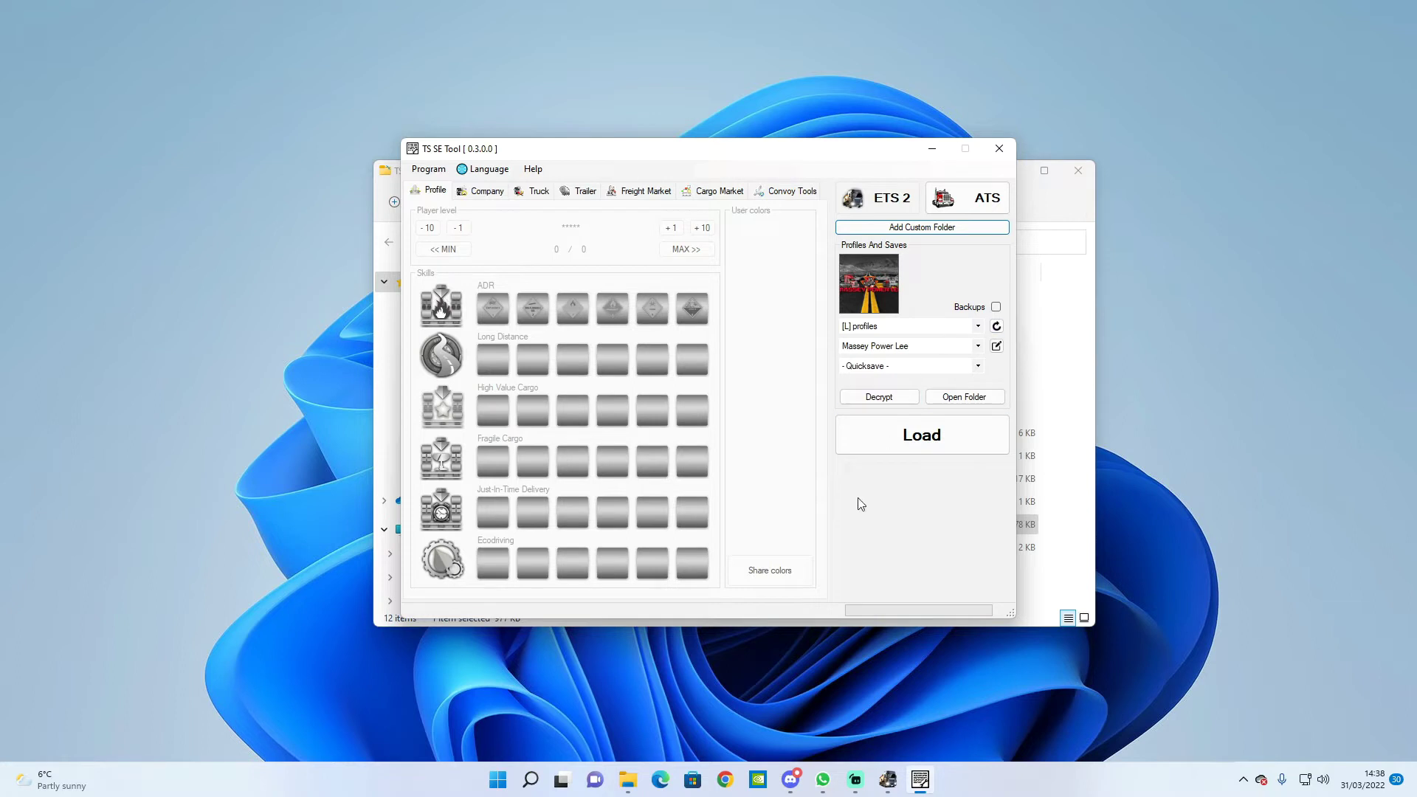
pyautogui.click(997, 326)
pyautogui.click(938, 433)
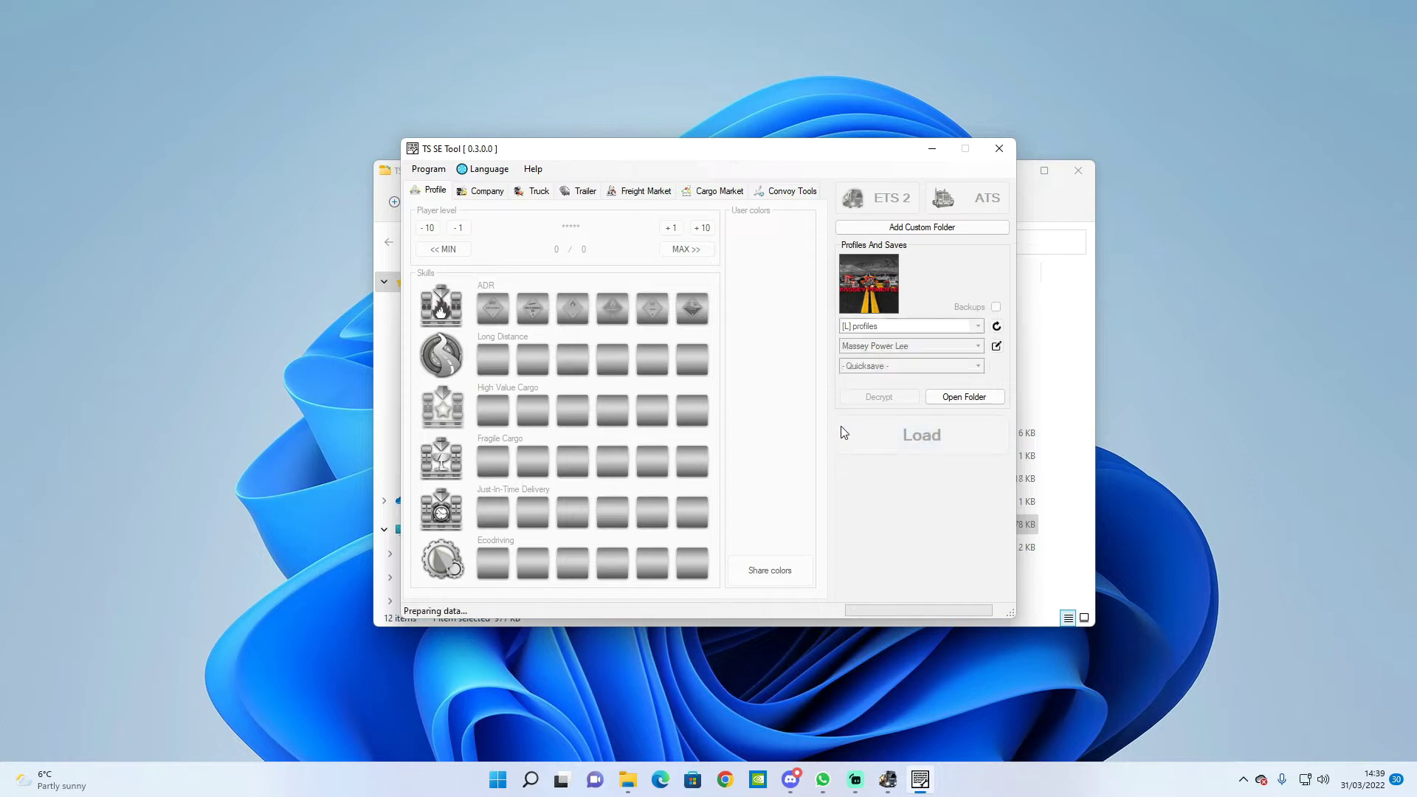
pyautogui.click(549, 398)
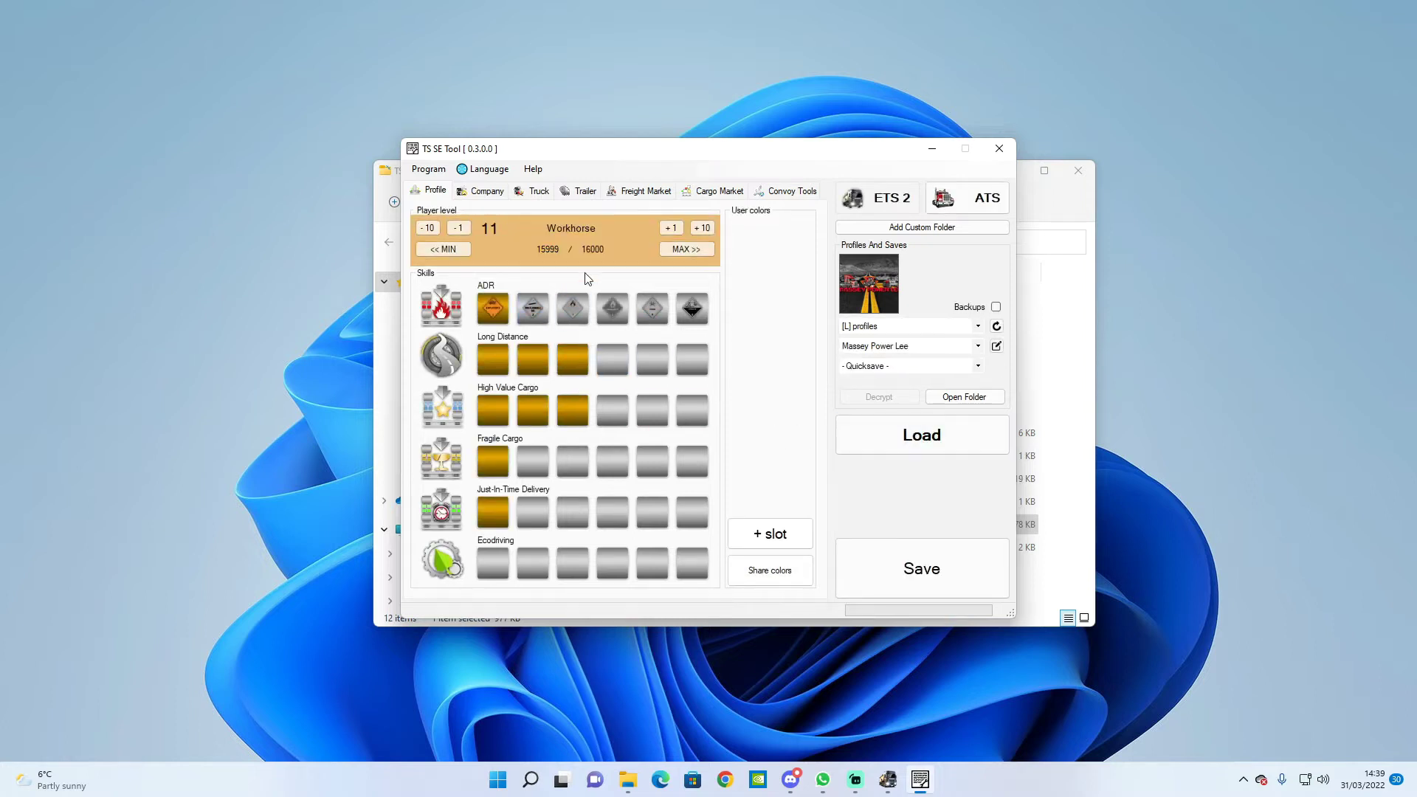
# - Check the Company tab's €1,000,000 money and garages
pyautogui.click(484, 191)
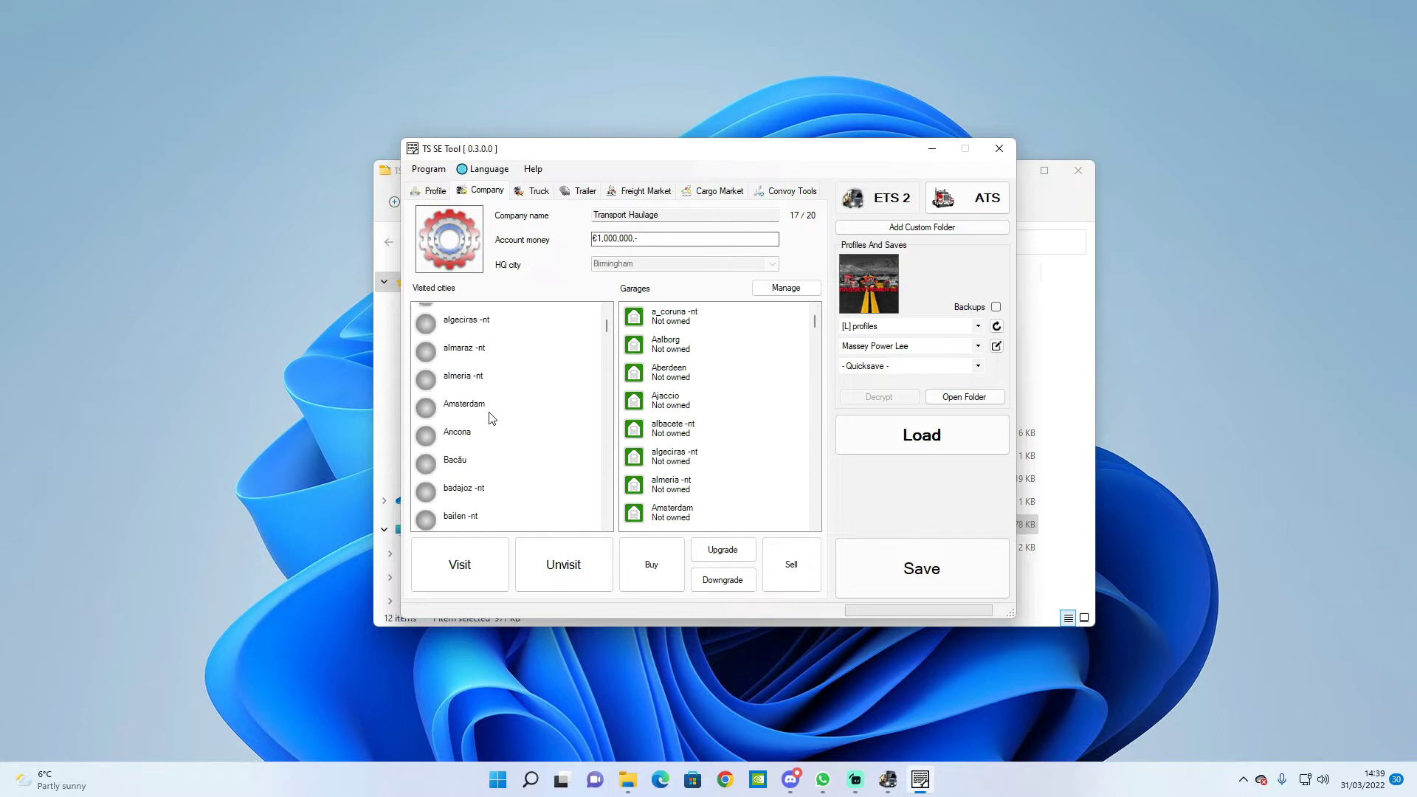
pyautogui.scroll(-3, 489, 418)
pyautogui.scroll(6, 488, 417)
# - On the Profile tab, adjust the player level up to 15
pyautogui.click(440, 192)
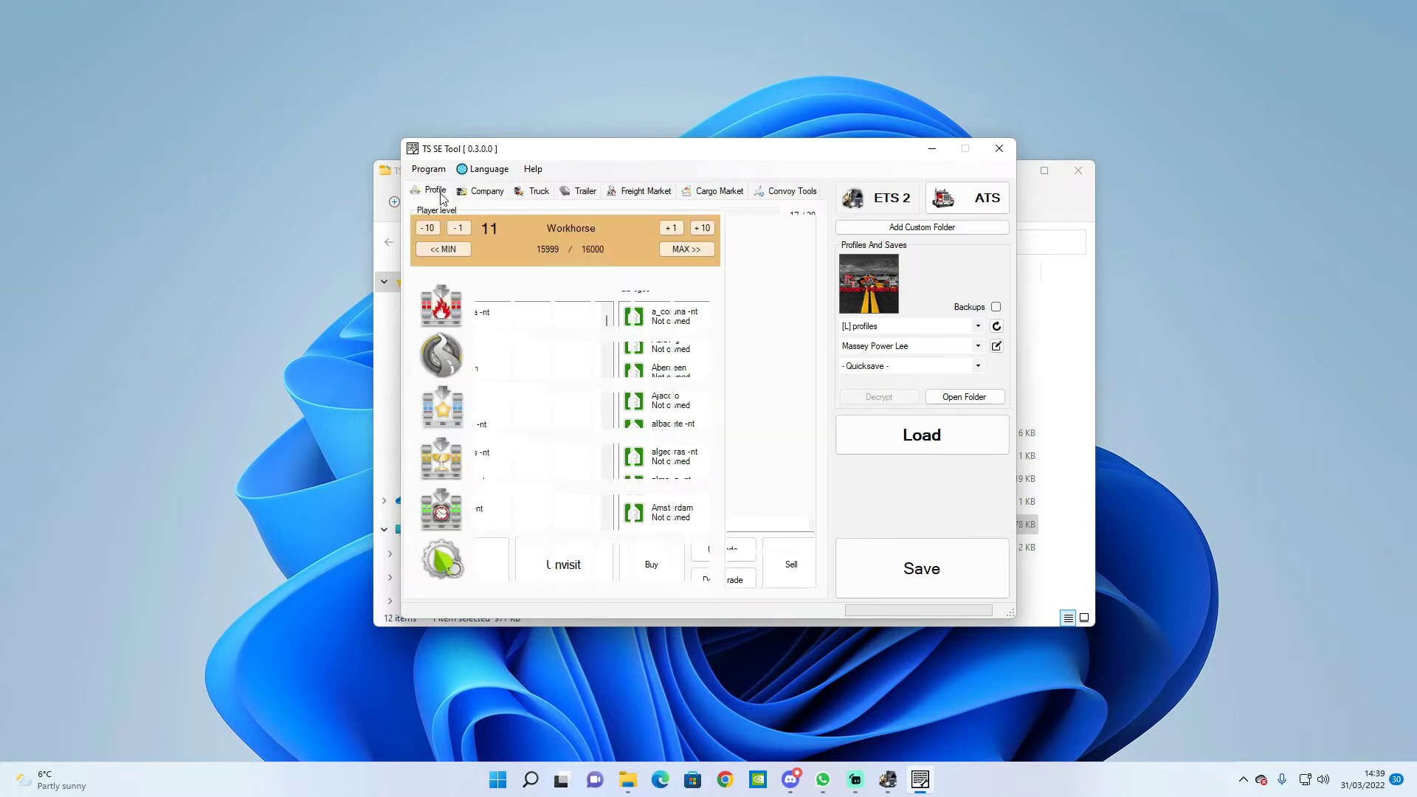
pyautogui.click(669, 228)
pyautogui.click(669, 228)
pyautogui.click(668, 228)
pyautogui.click(669, 228)
pyautogui.click(669, 228)
pyautogui.click(669, 228)
pyautogui.click(668, 228)
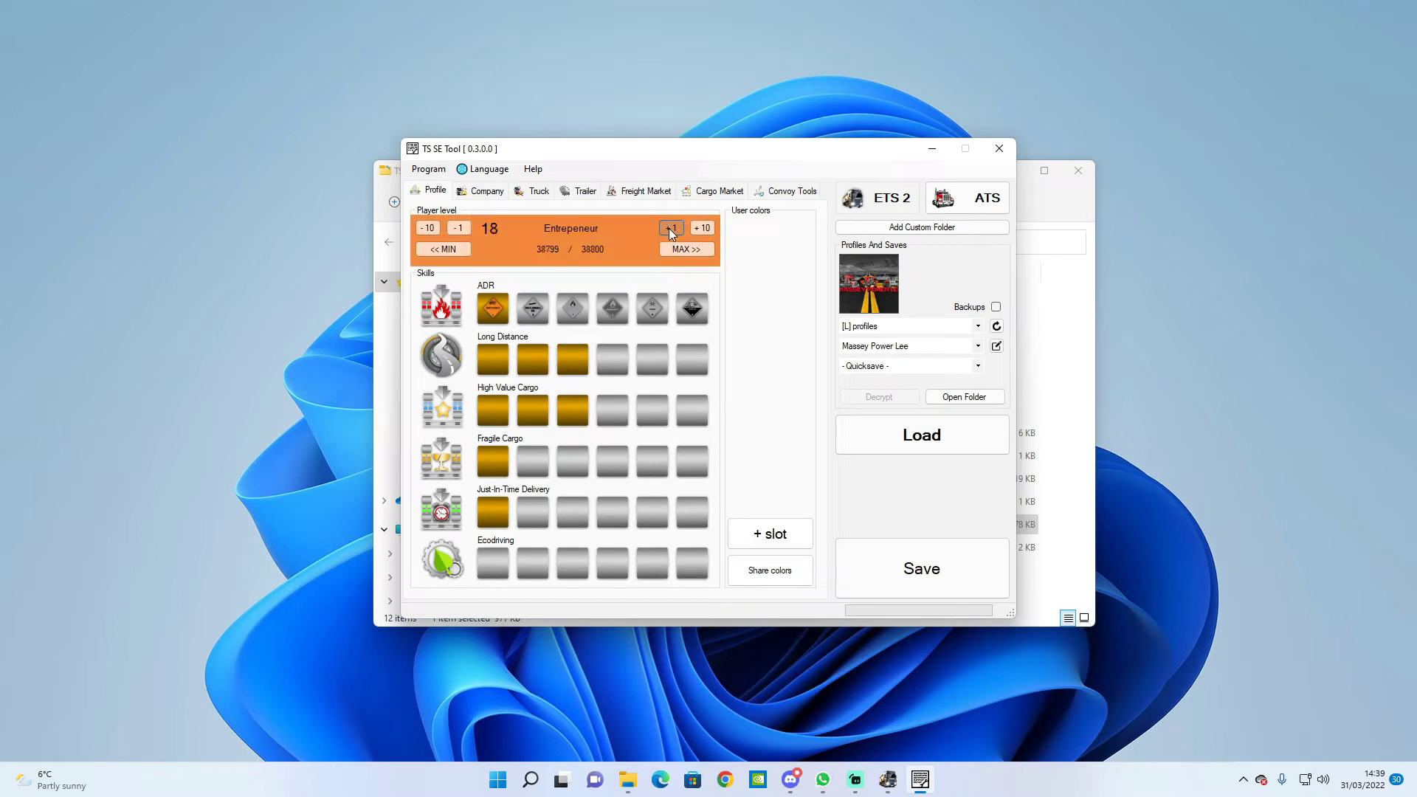
pyautogui.click(669, 228)
pyautogui.click(668, 228)
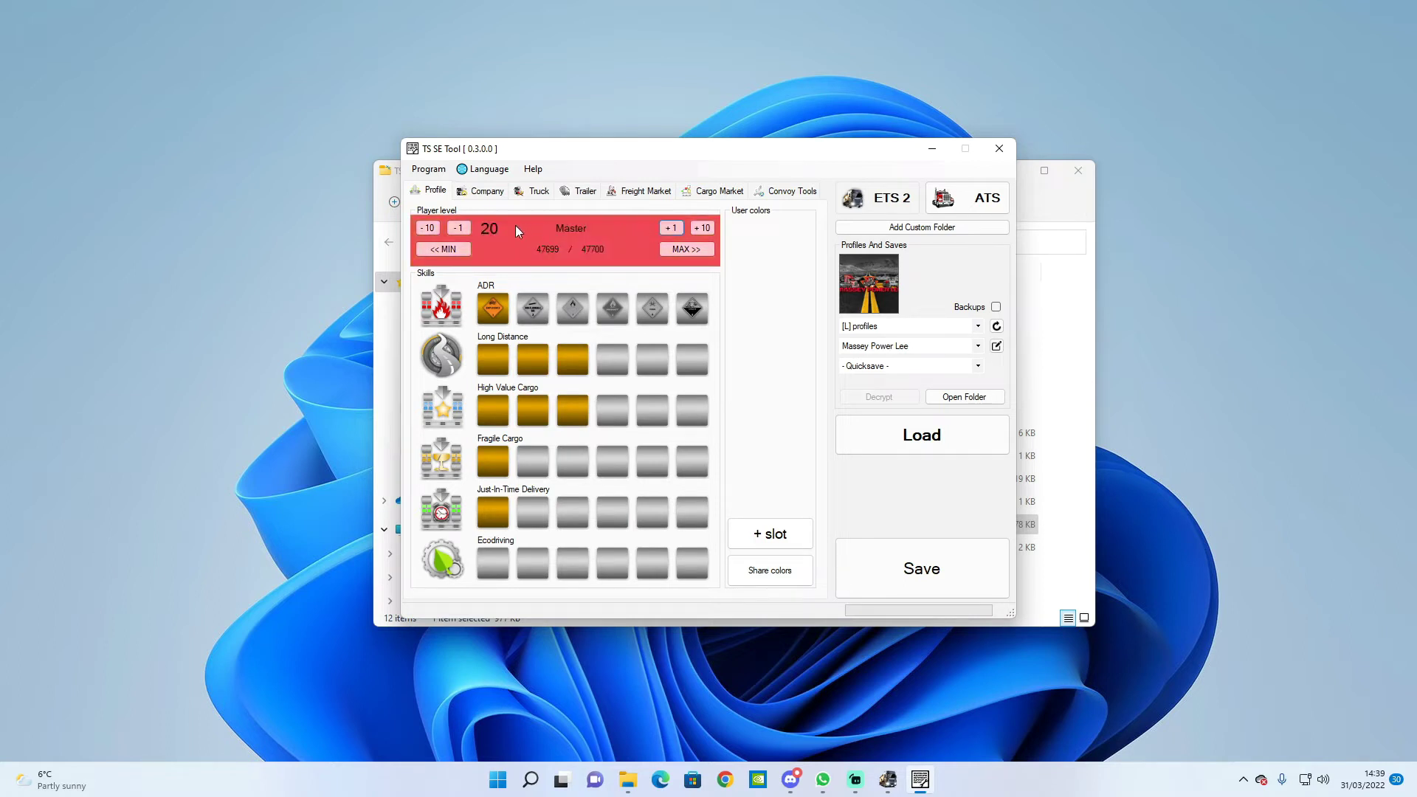
pyautogui.click(680, 233)
pyautogui.click(680, 232)
pyautogui.click(680, 232)
pyautogui.click(679, 232)
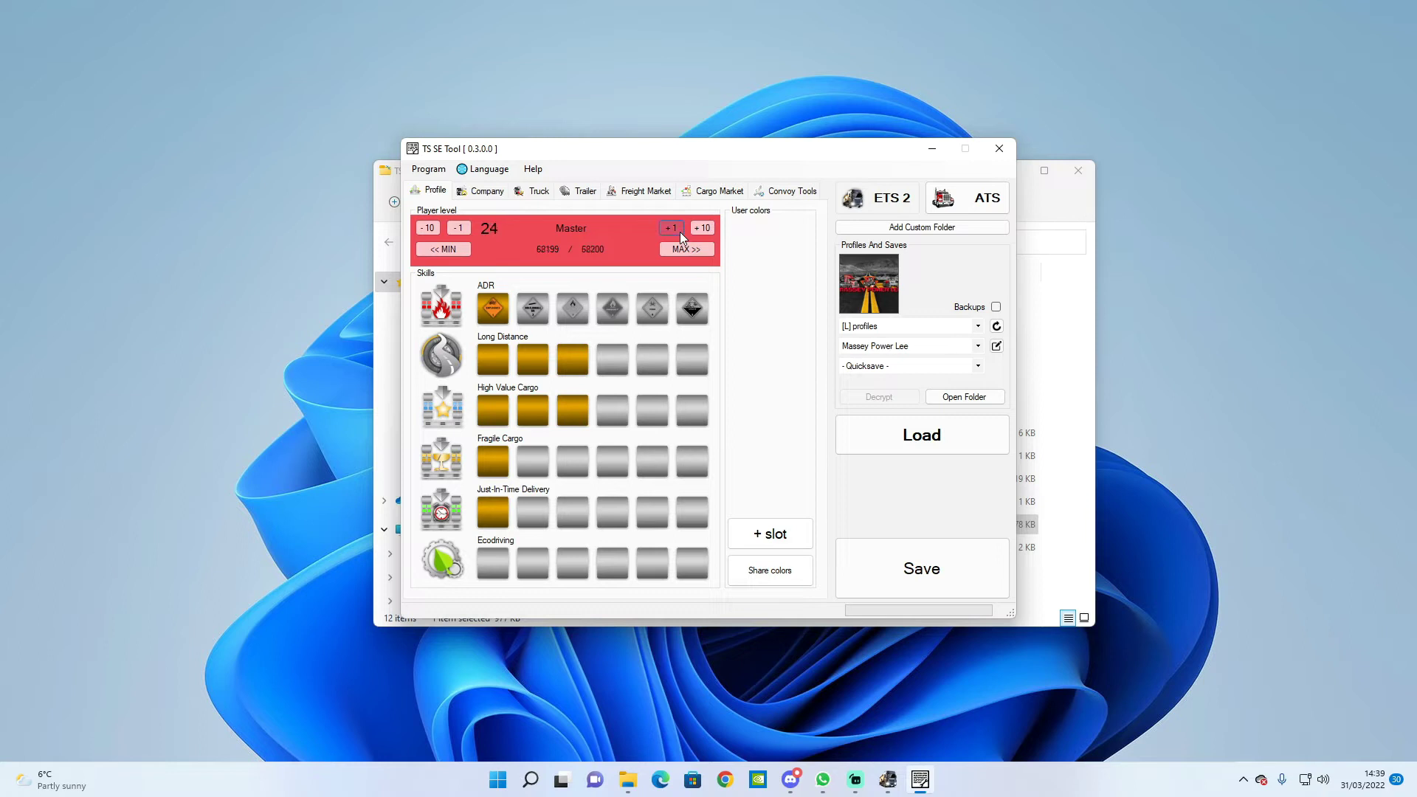
pyautogui.click(462, 230)
pyautogui.click(462, 230)
pyautogui.click(462, 230)
pyautogui.click(462, 231)
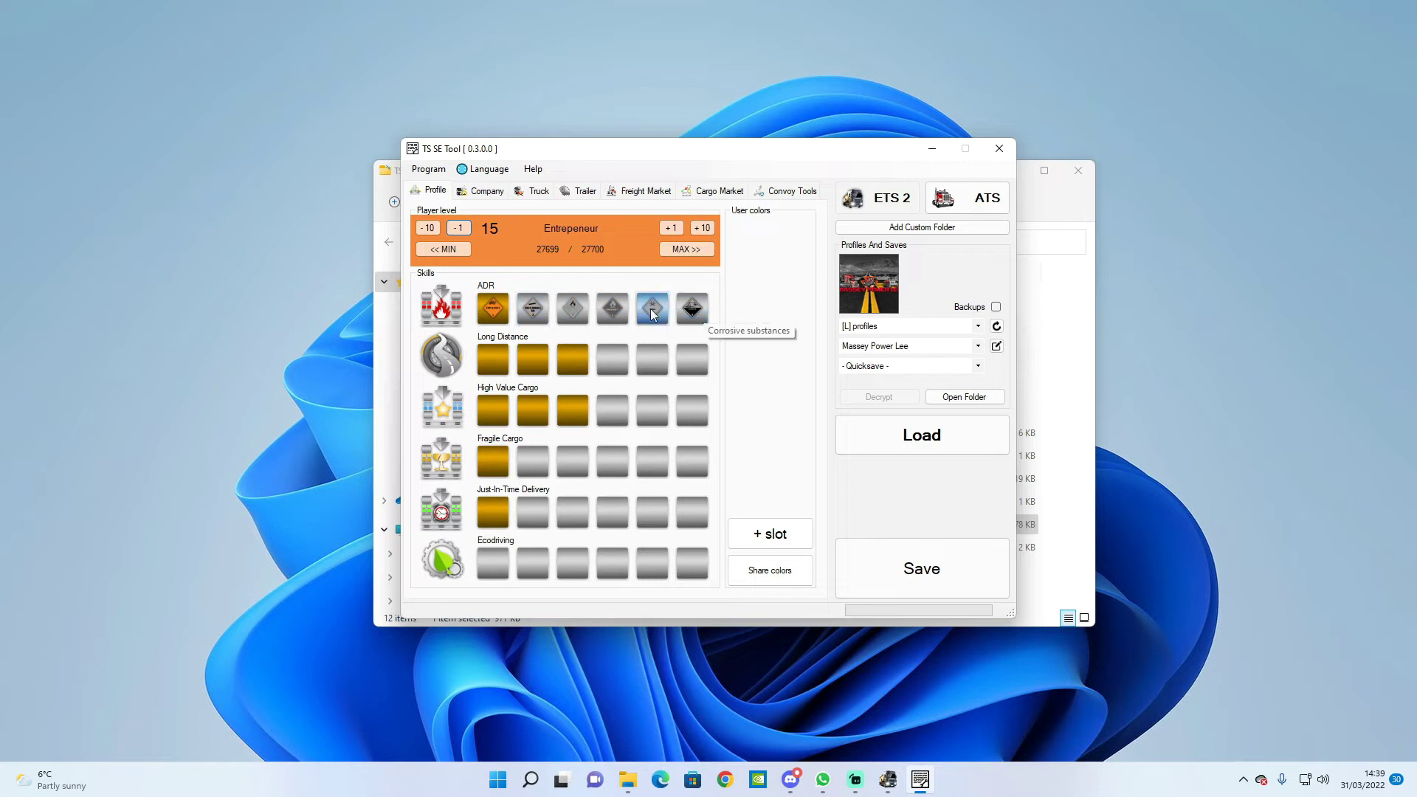
# - Unlock all ADR skills, from Gases and Flammable liquids to the rest
pyautogui.click(539, 312)
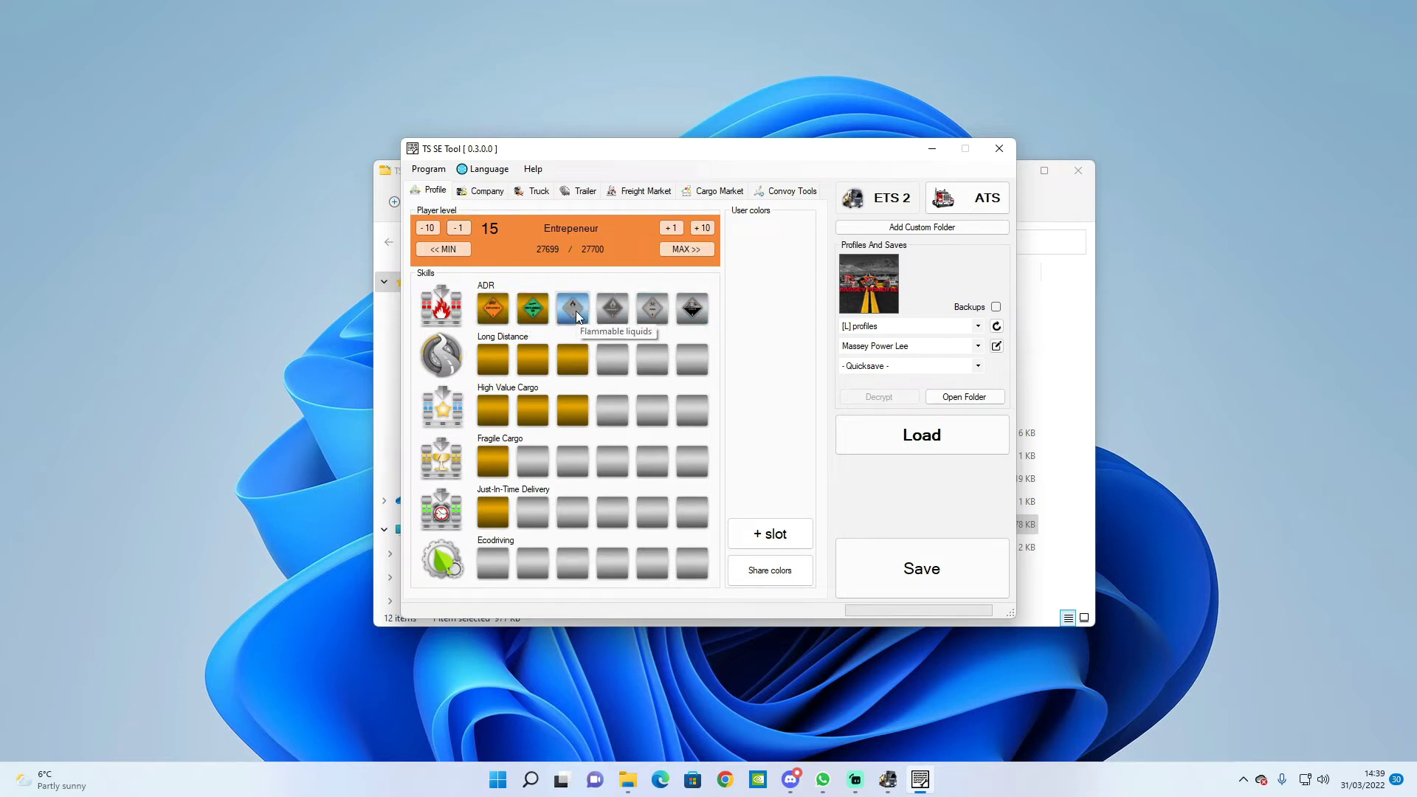
pyautogui.click(575, 312)
pyautogui.click(652, 311)
pyautogui.click(691, 309)
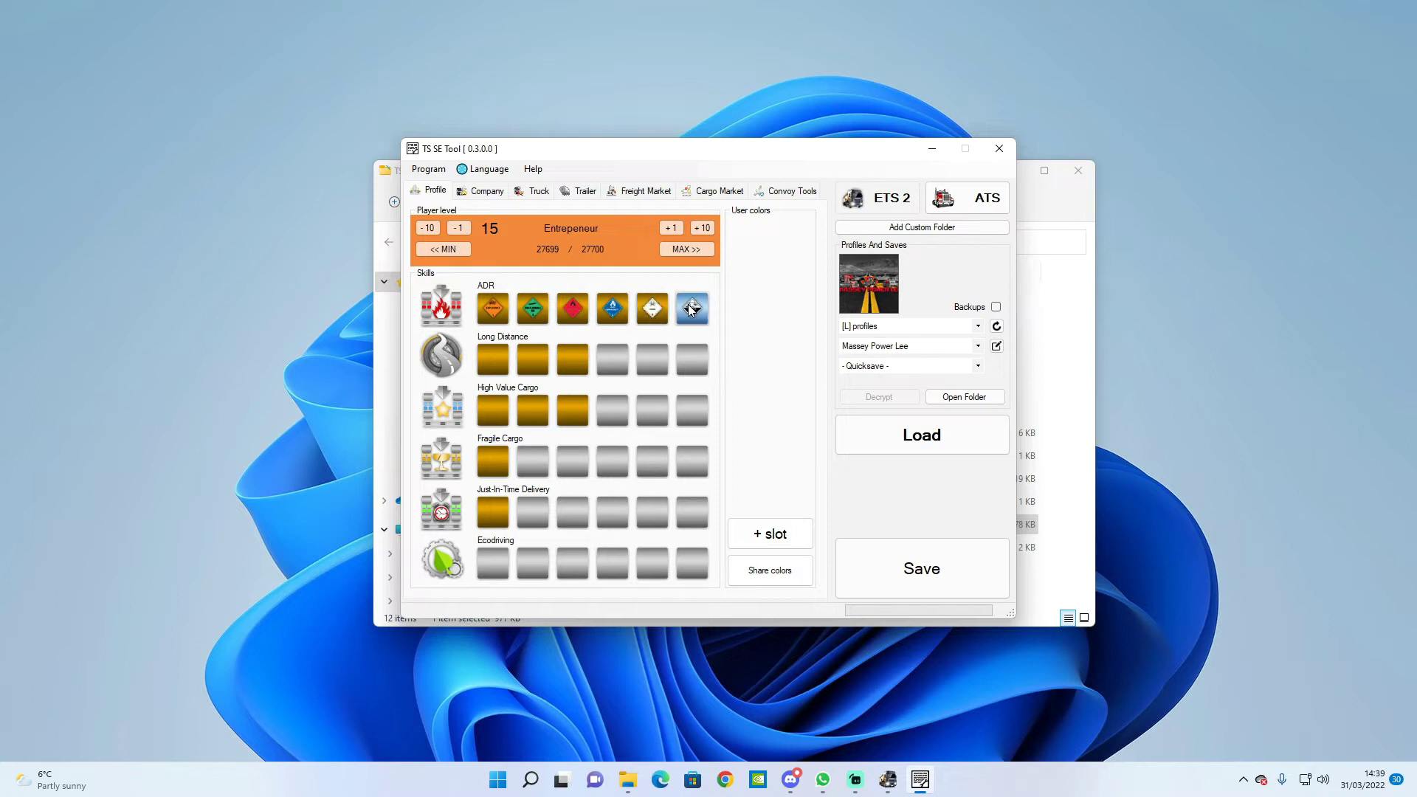
pyautogui.click(613, 310)
pyautogui.click(651, 310)
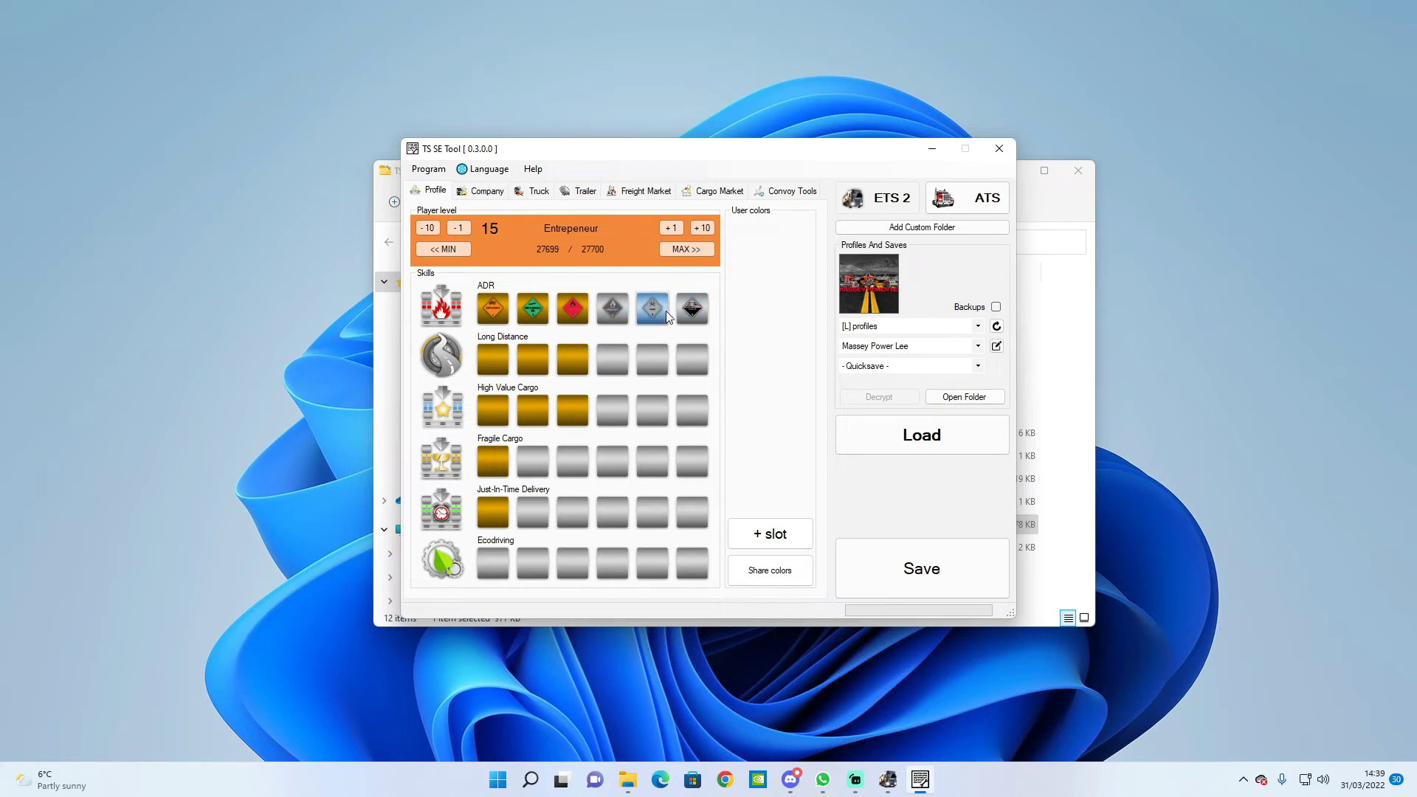
pyautogui.click(652, 310)
pyautogui.click(613, 310)
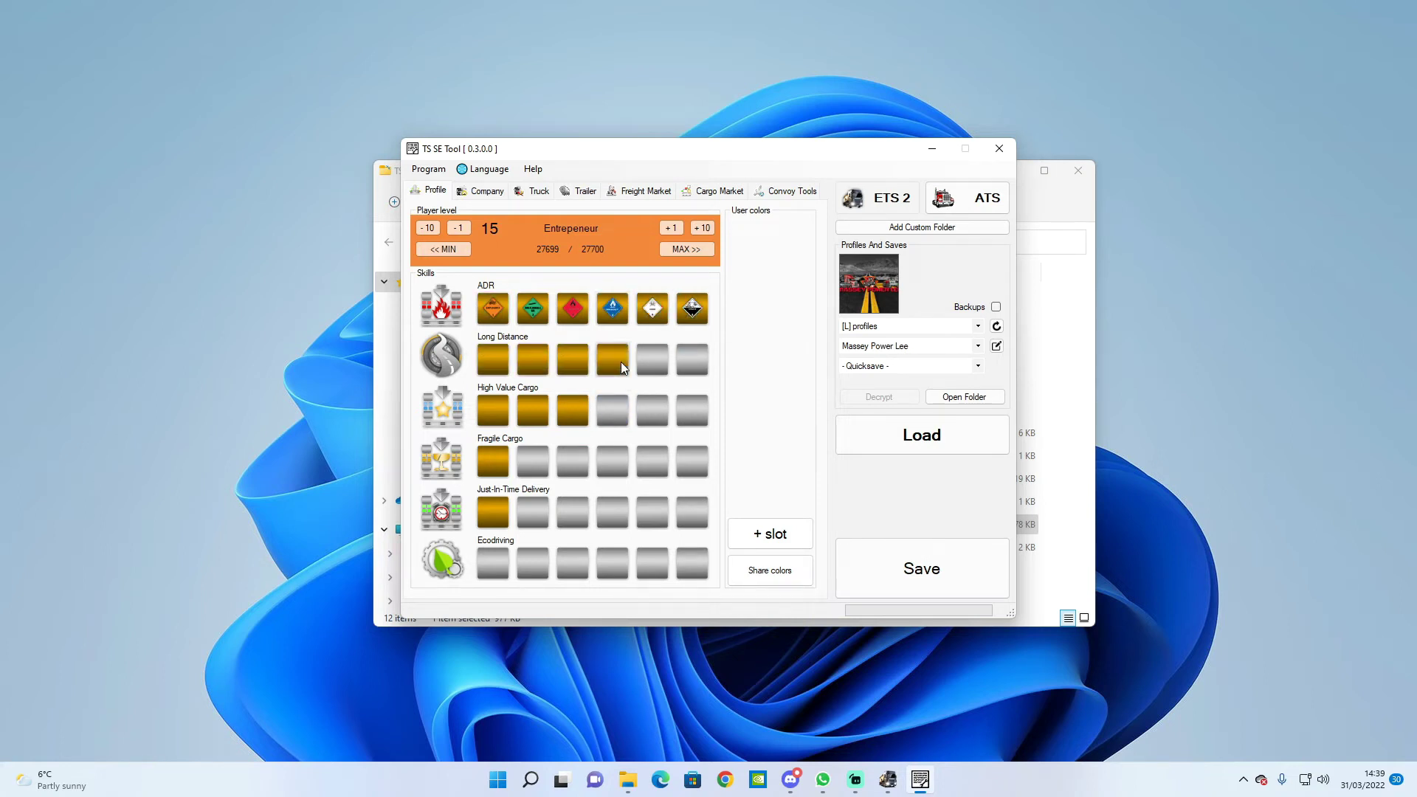
# - Set Long Distance to level 1, Fragile Cargo to level 3 and Ecodriving to level 2
pyautogui.click(693, 360)
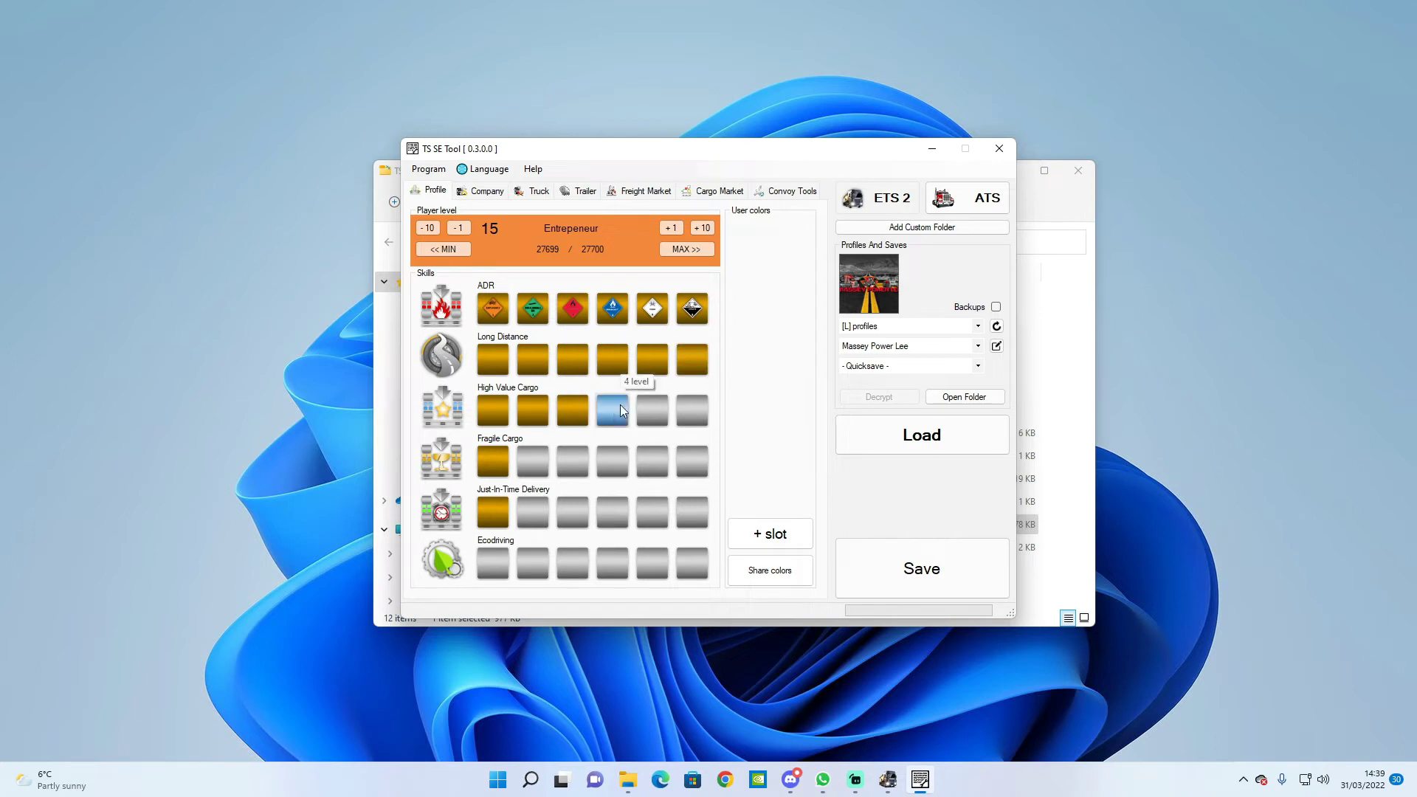
pyautogui.click(612, 472)
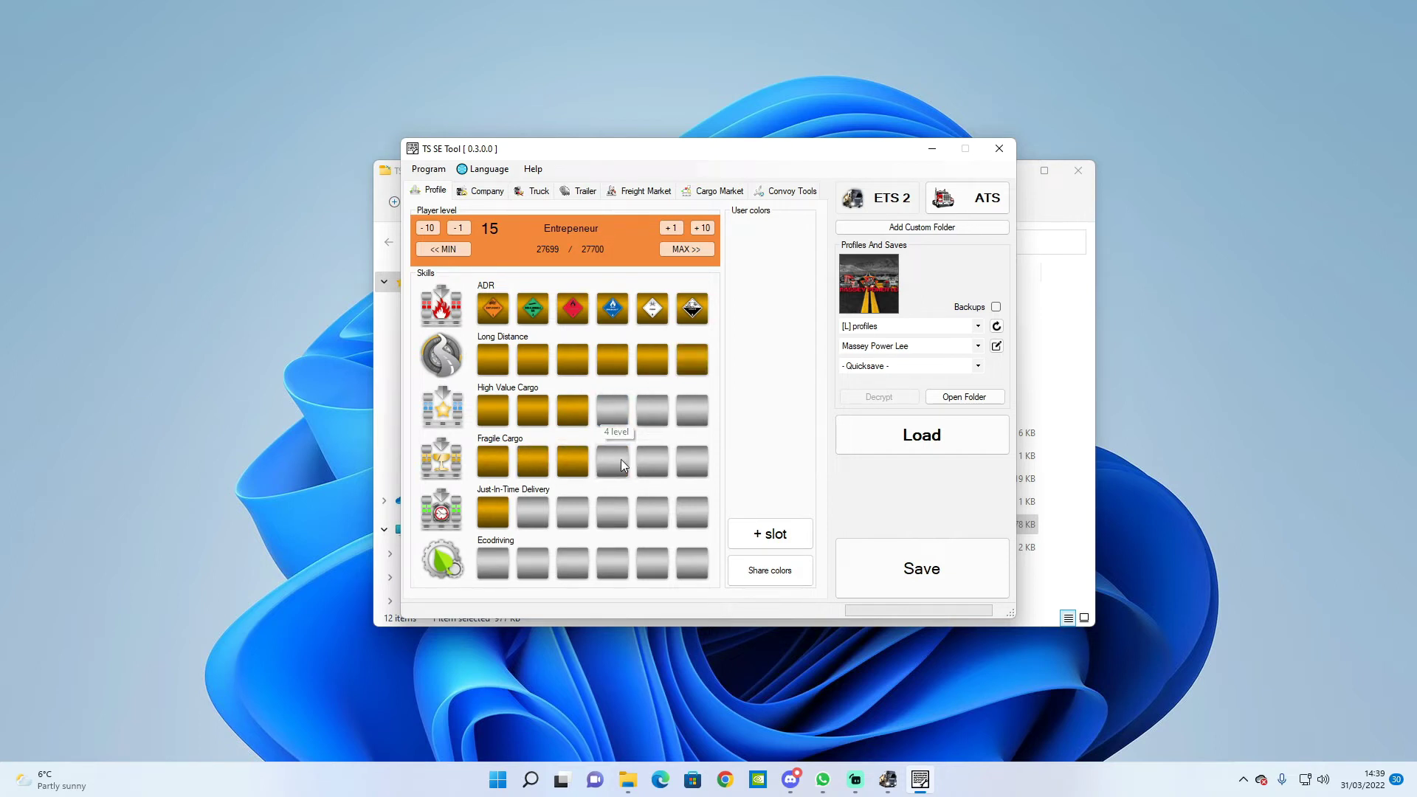
pyautogui.click(541, 361)
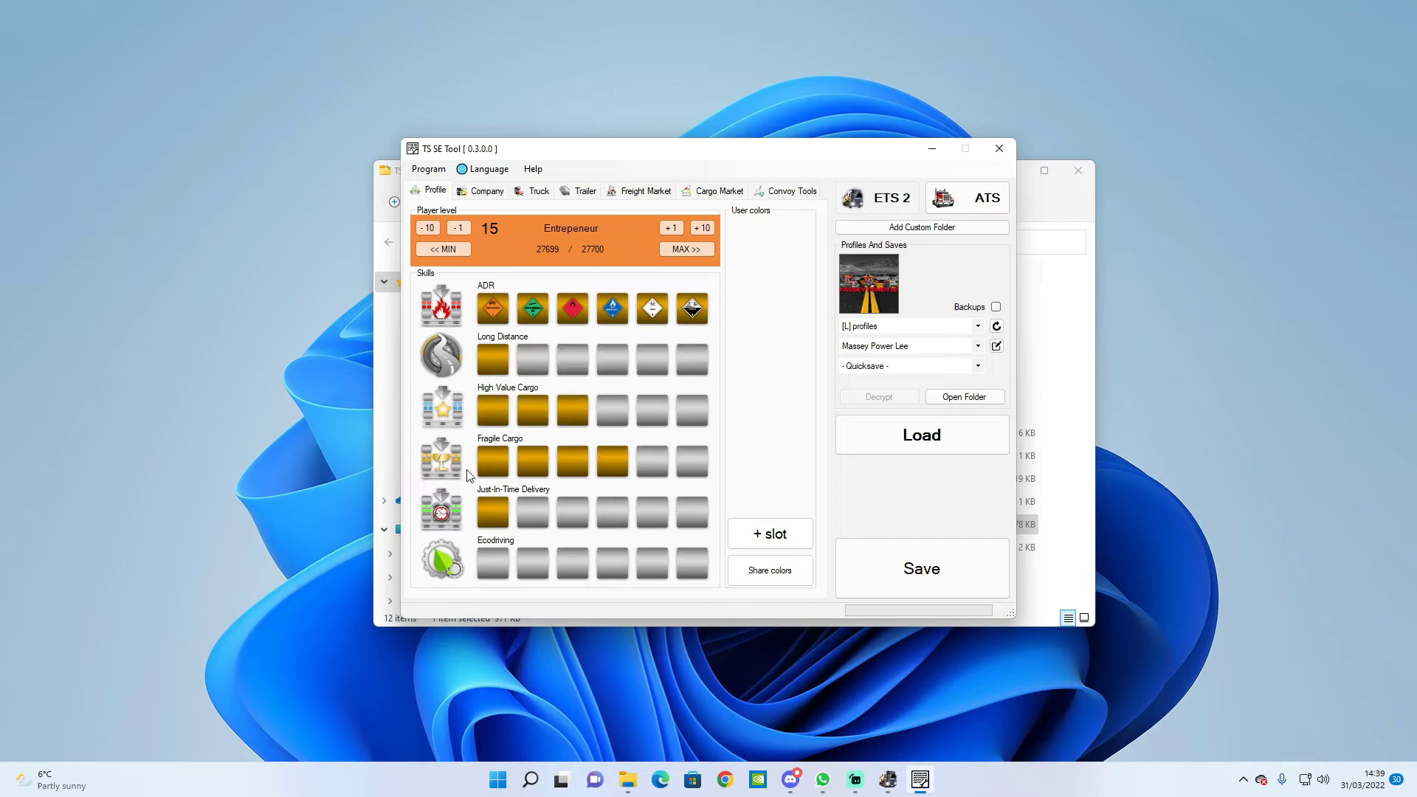
pyautogui.click(609, 360)
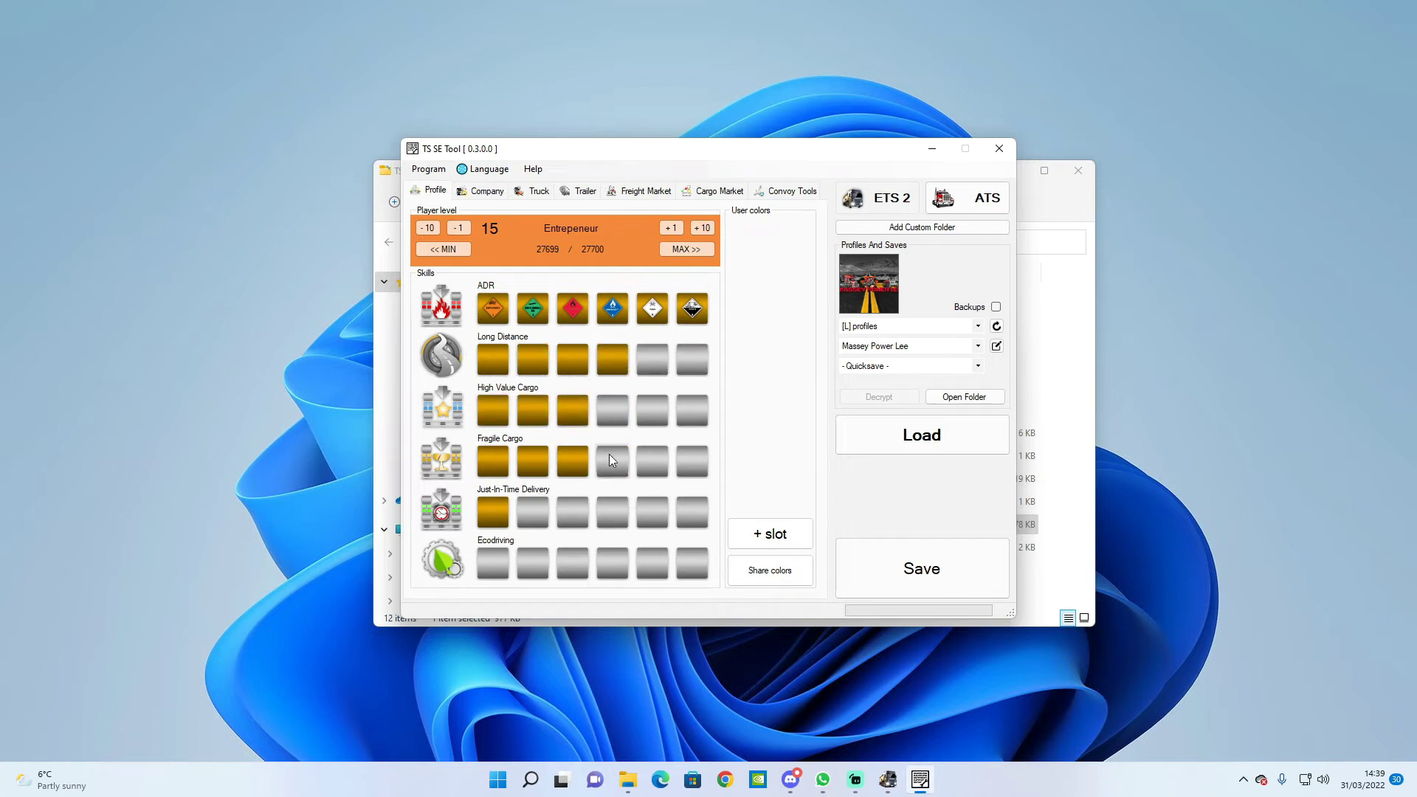
pyautogui.click(547, 461)
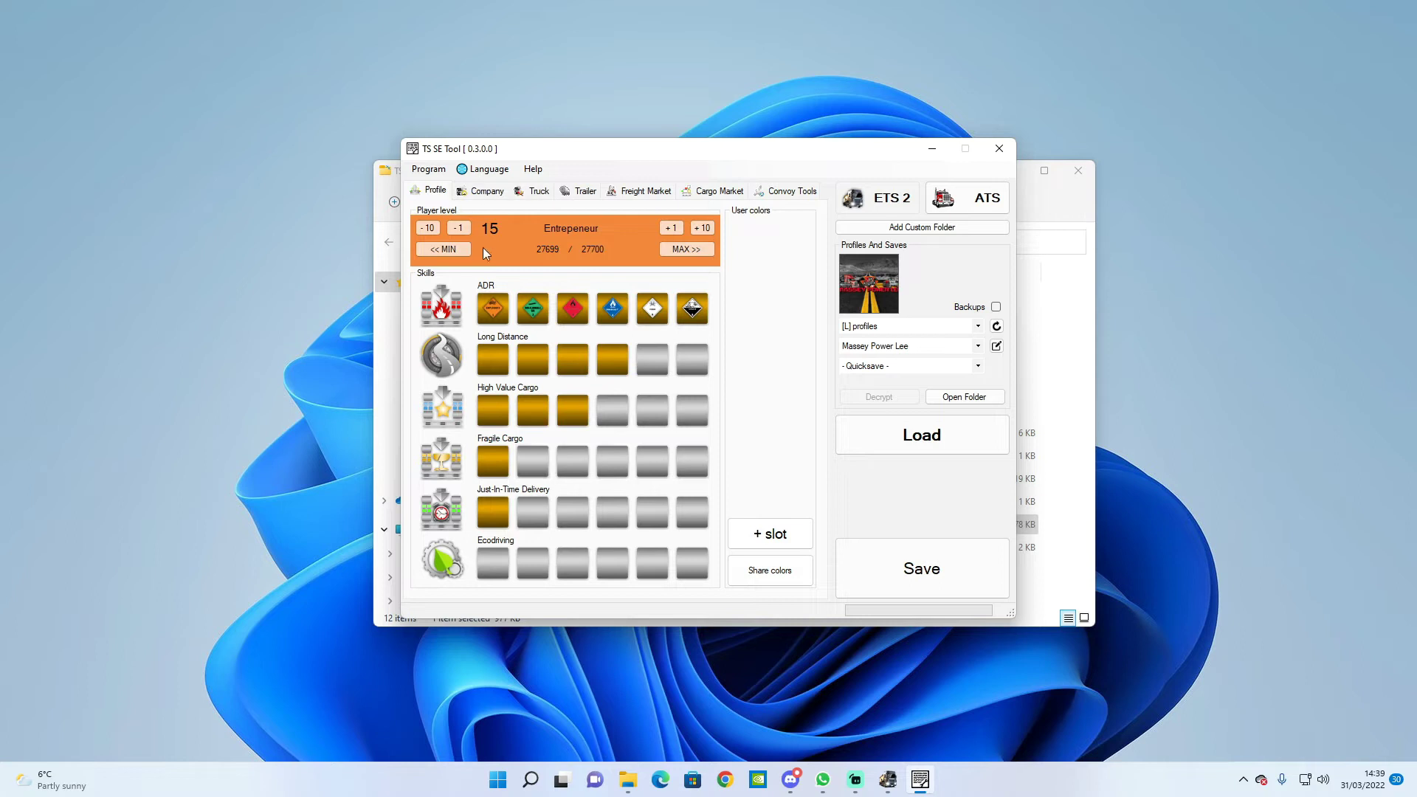
pyautogui.click(520, 369)
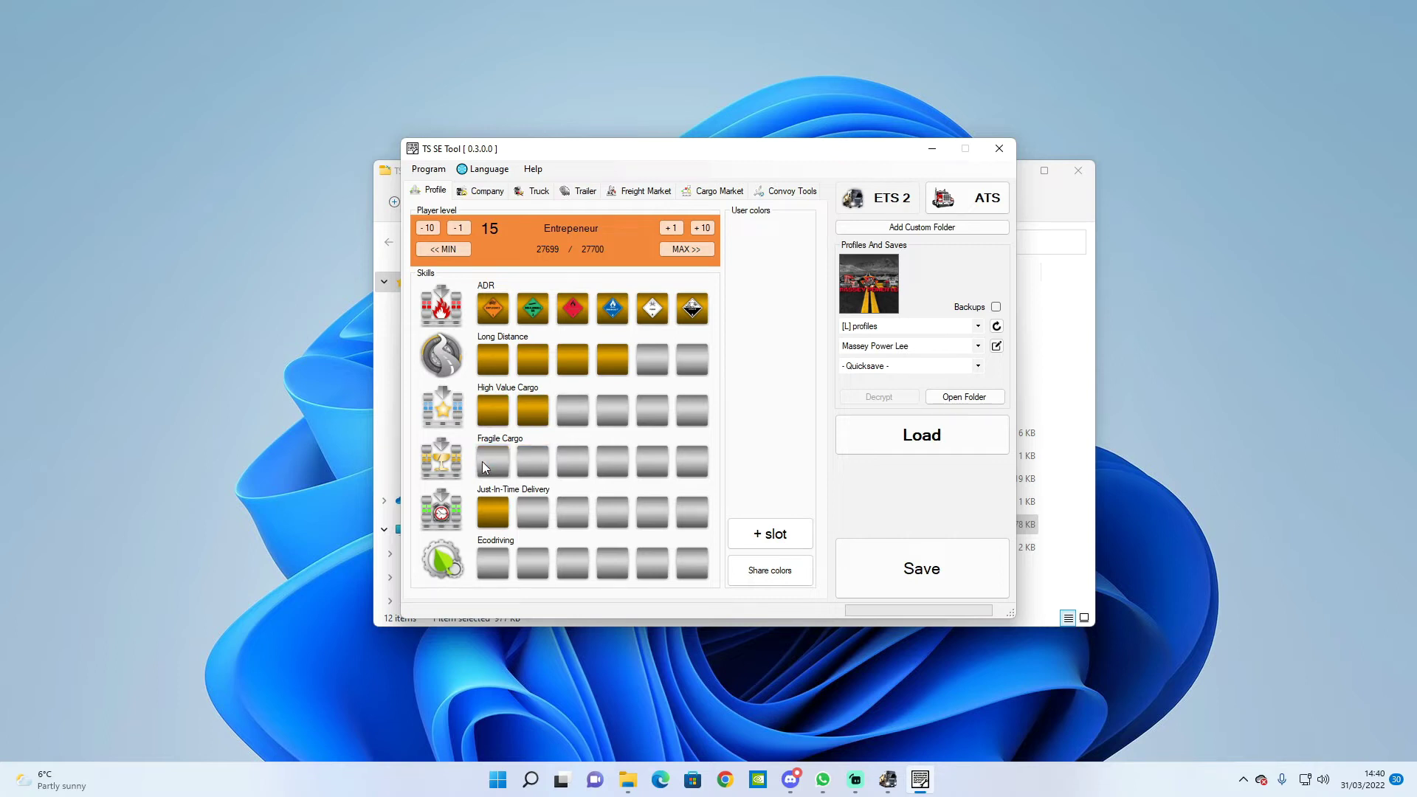
pyautogui.click(565, 459)
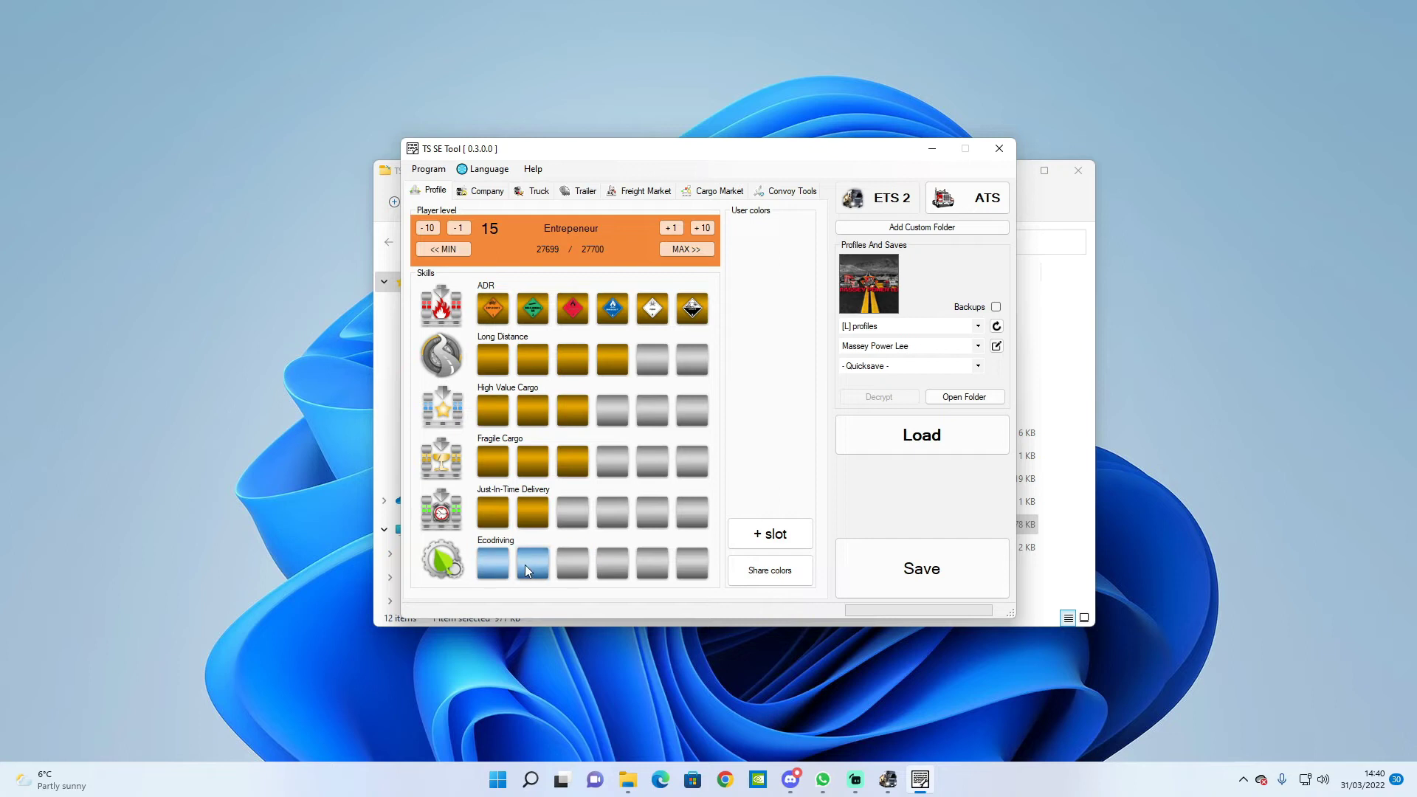
pyautogui.click(543, 560)
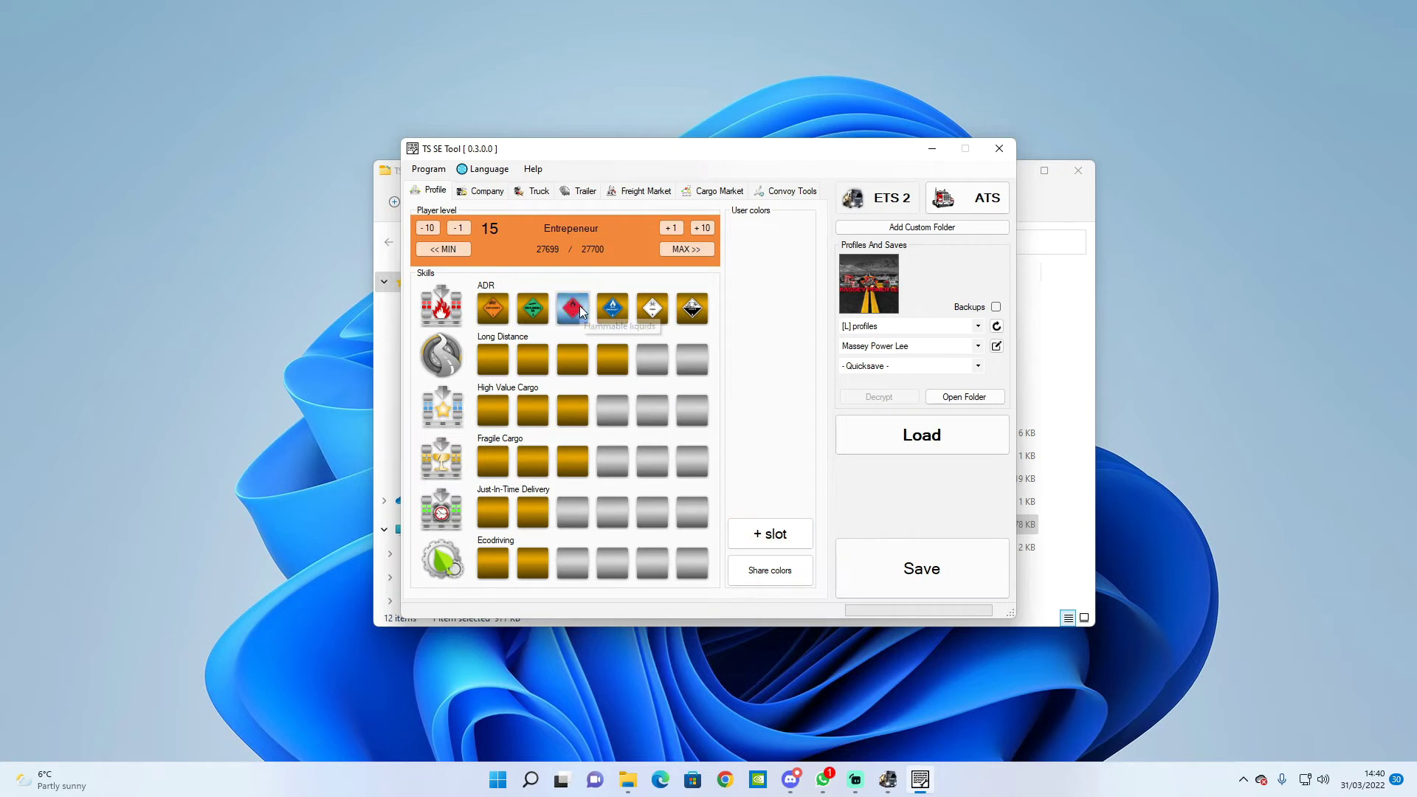
# - On the Company tab, test upgrading and downgrading the Birmingham garage, leaving it Large
pyautogui.click(489, 194)
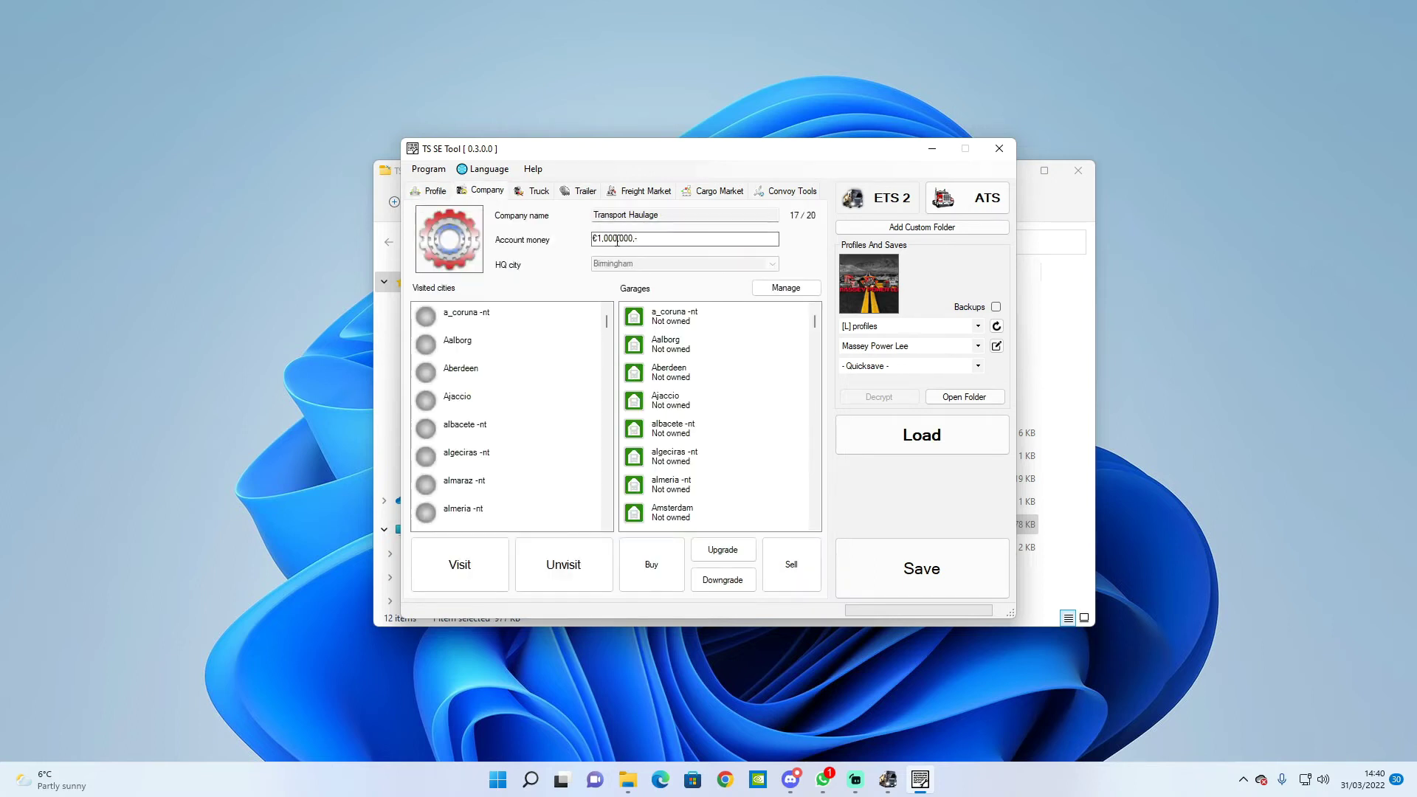
pyautogui.scroll(-7, 669, 442)
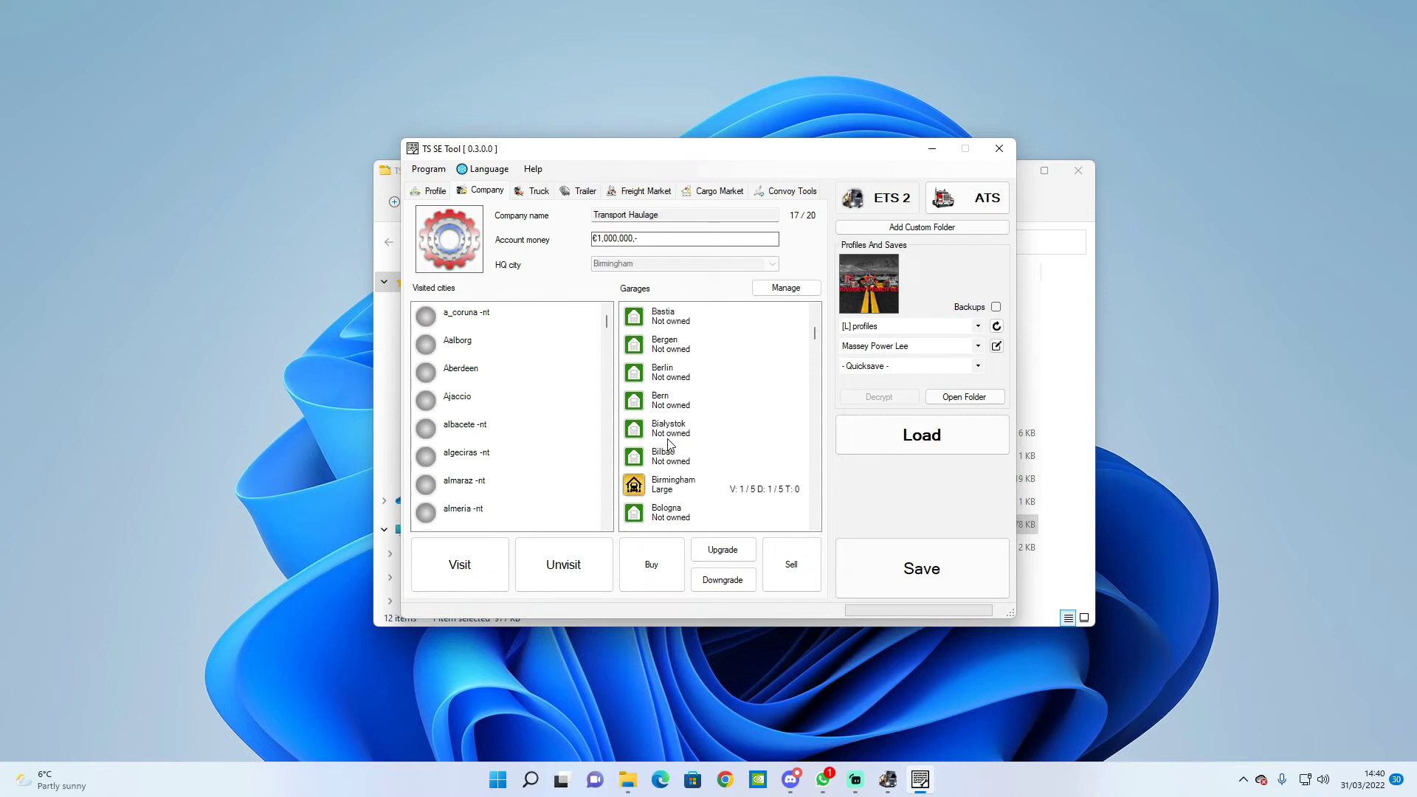
pyautogui.scroll(1, 669, 384)
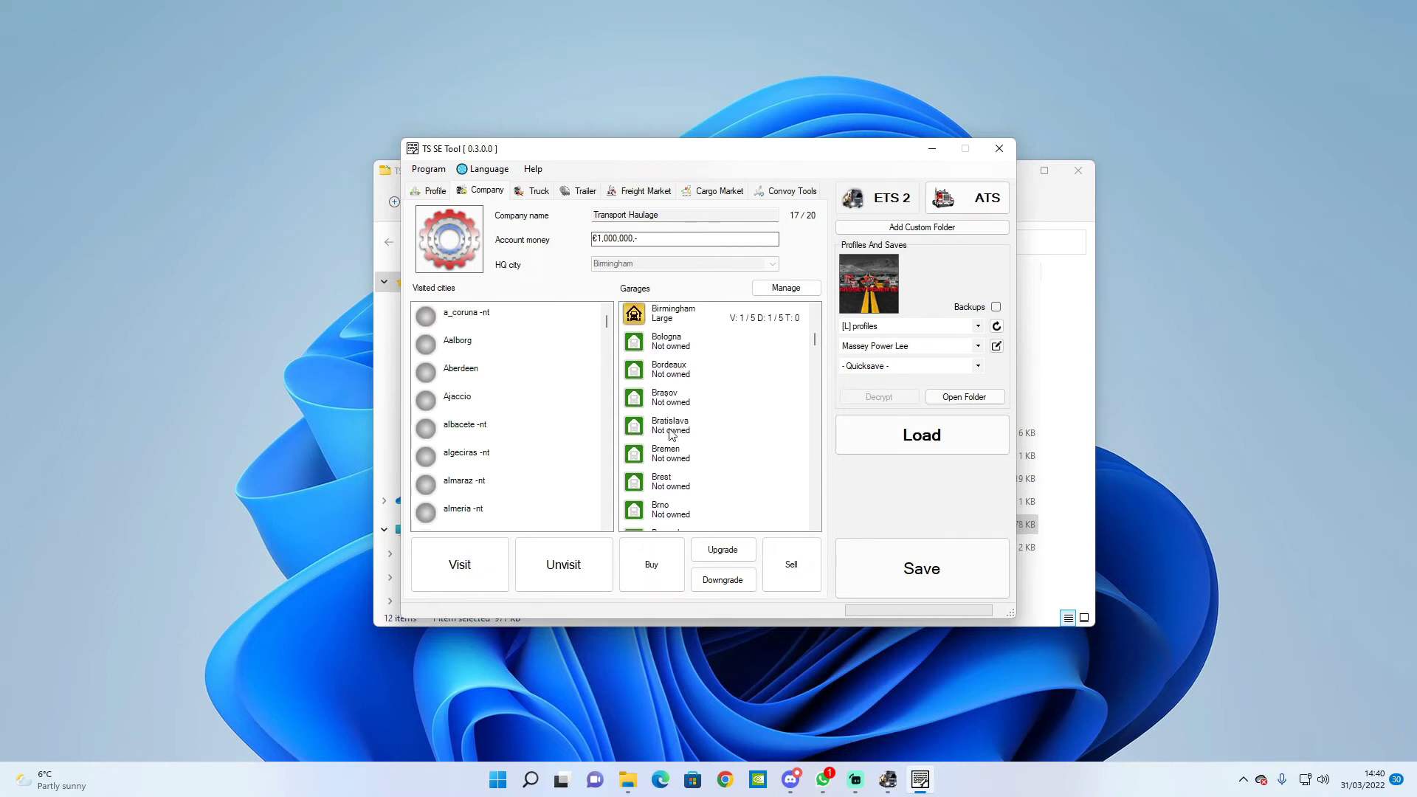
pyautogui.click(666, 324)
pyautogui.click(729, 552)
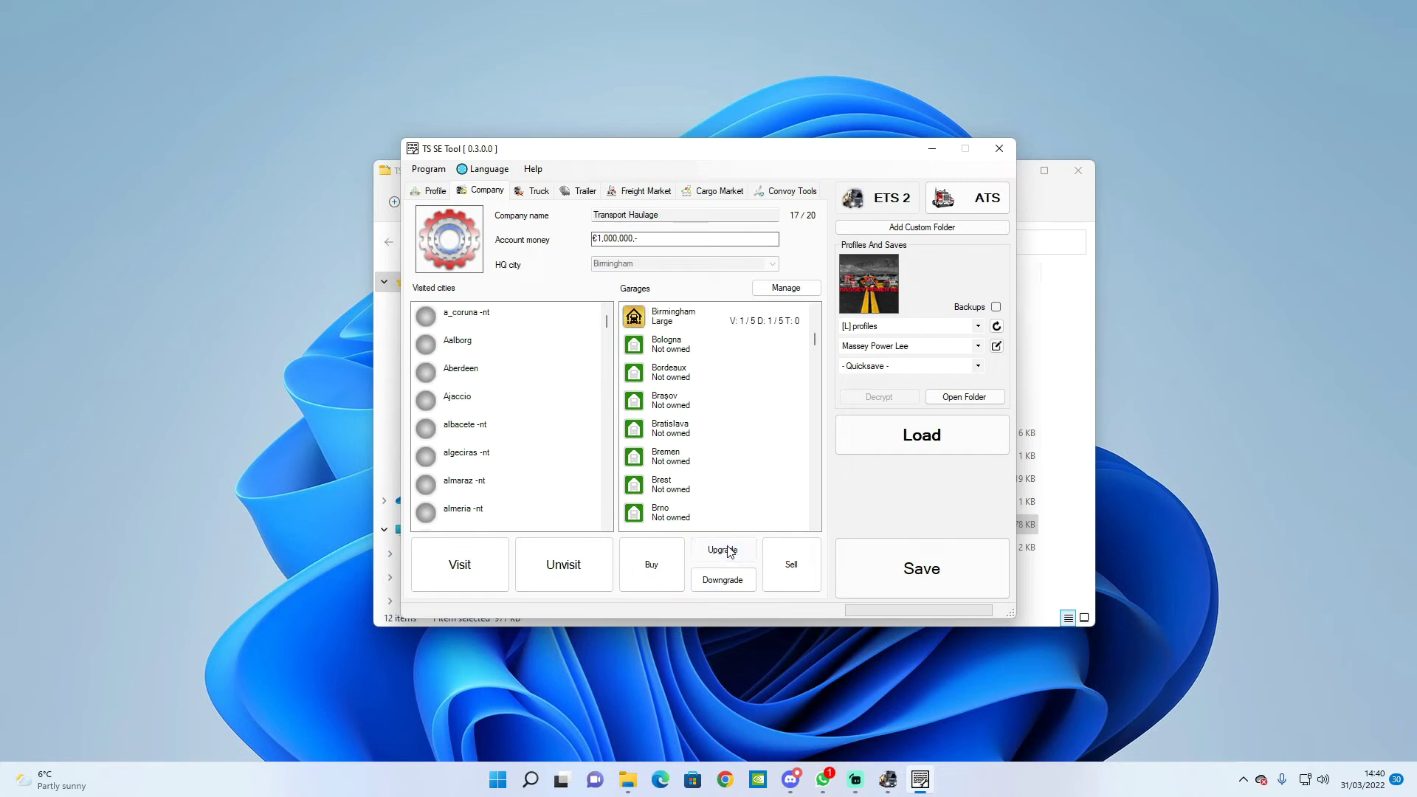
pyautogui.click(722, 580)
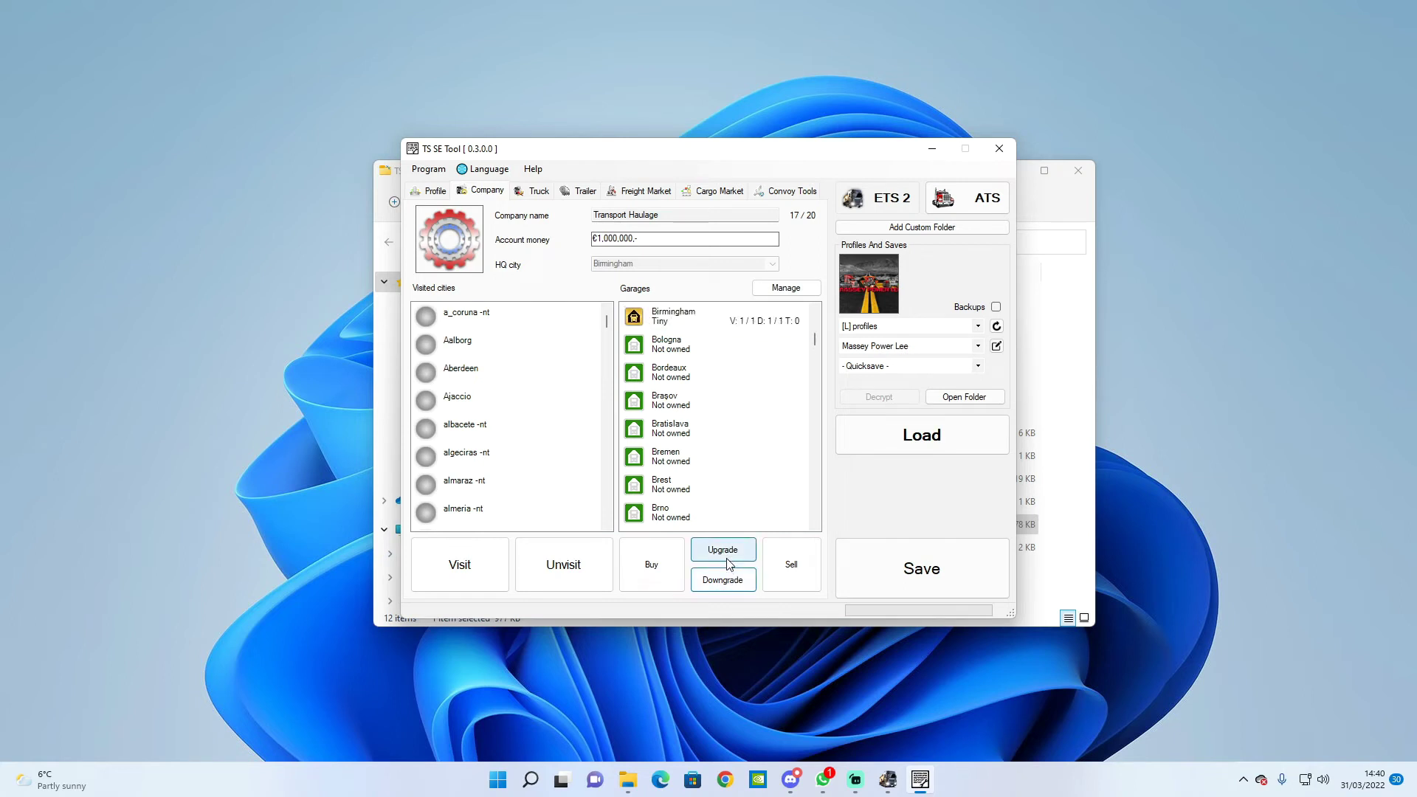
pyautogui.click(729, 561)
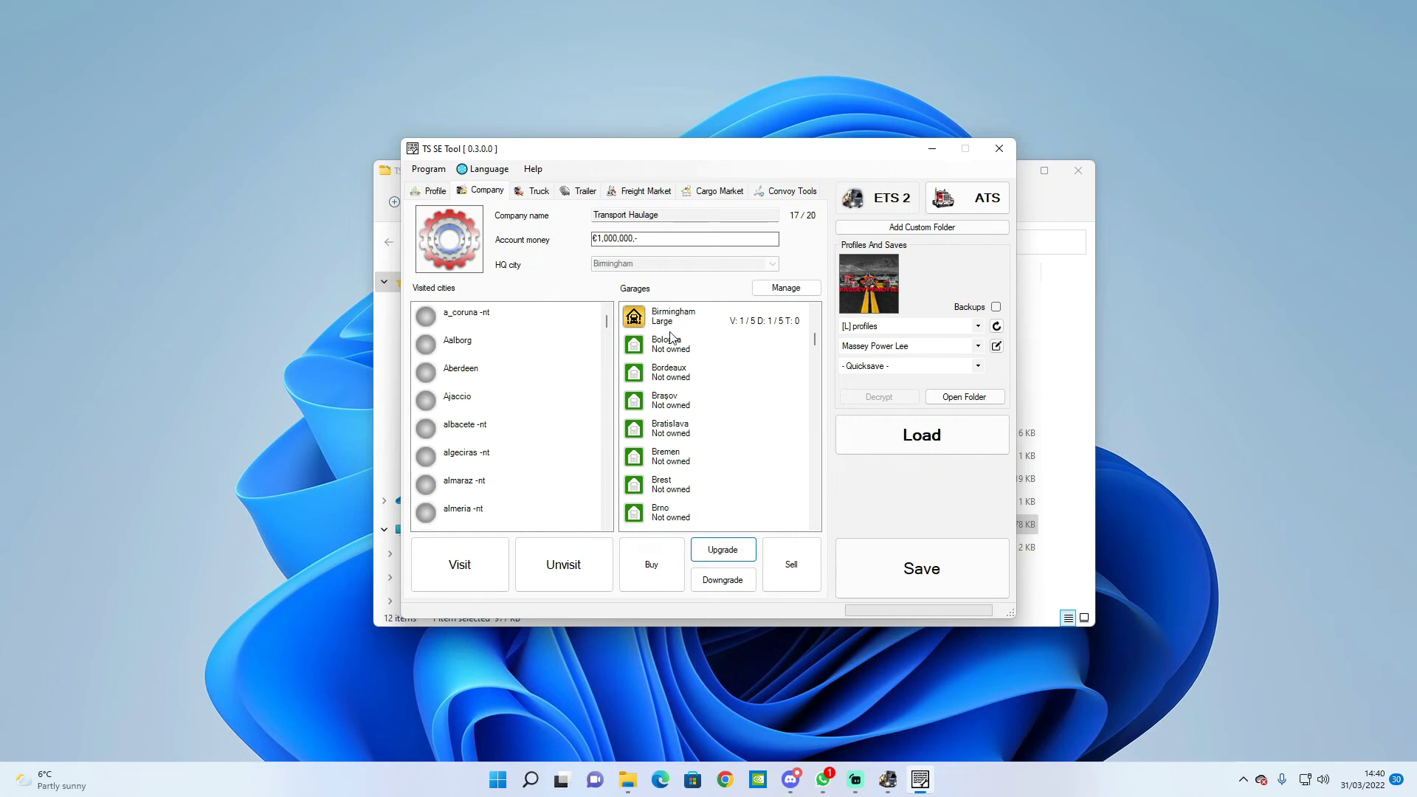
# - Mark Birmingham unvisited then visited again, select the Bratislava garage, then view the truck's condition
pyautogui.scroll(-2, 499, 419)
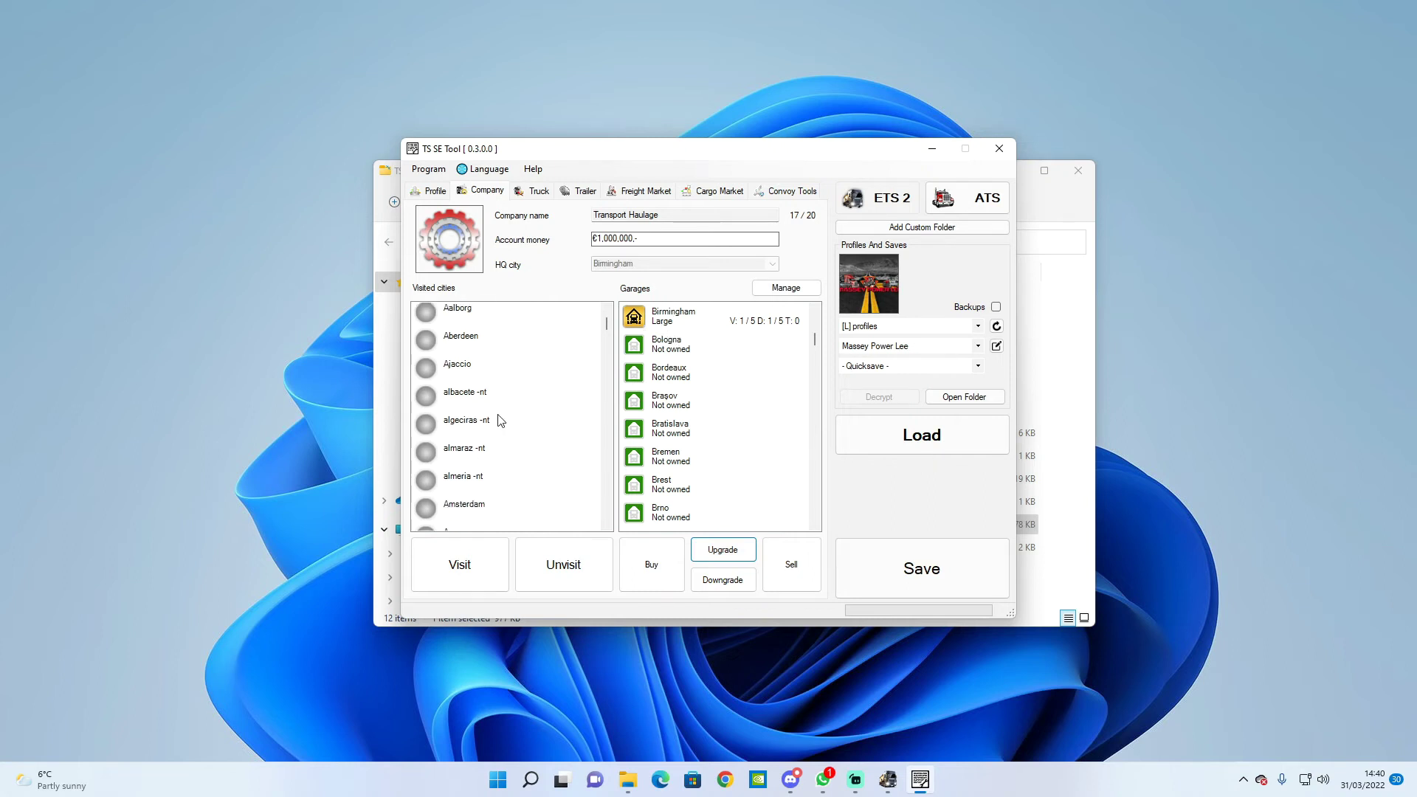
pyautogui.scroll(-4, 500, 419)
pyautogui.click(475, 408)
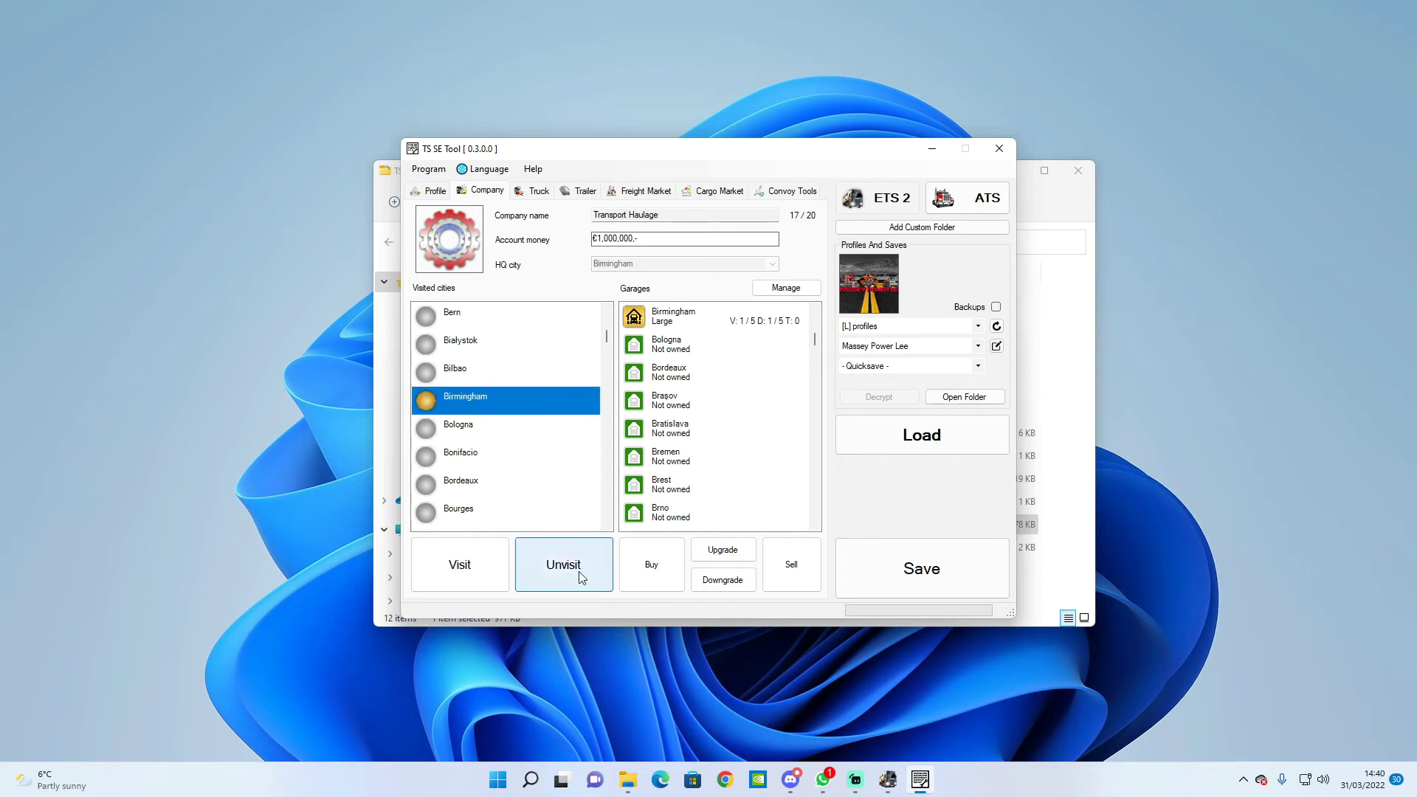
pyautogui.click(570, 569)
pyautogui.click(491, 402)
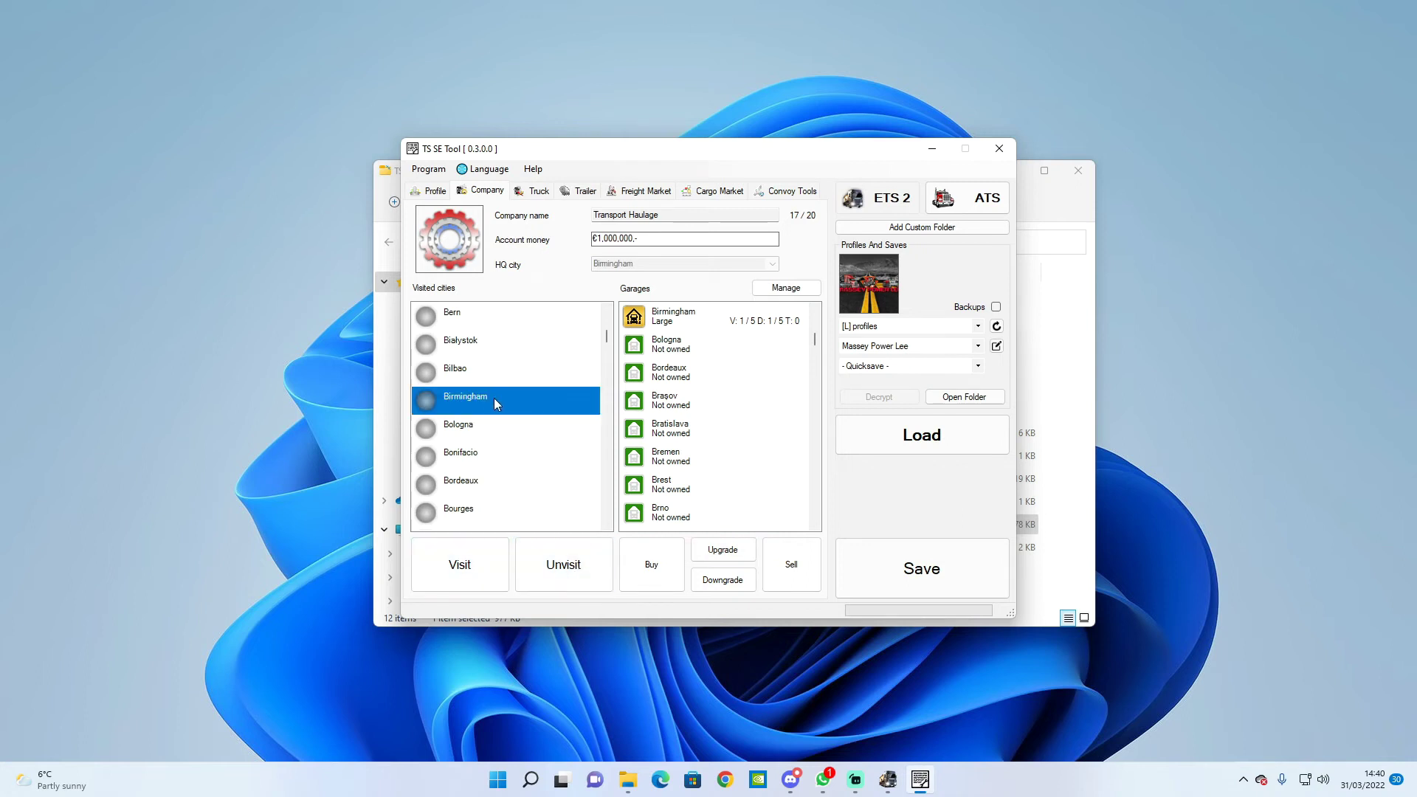
pyautogui.click(481, 557)
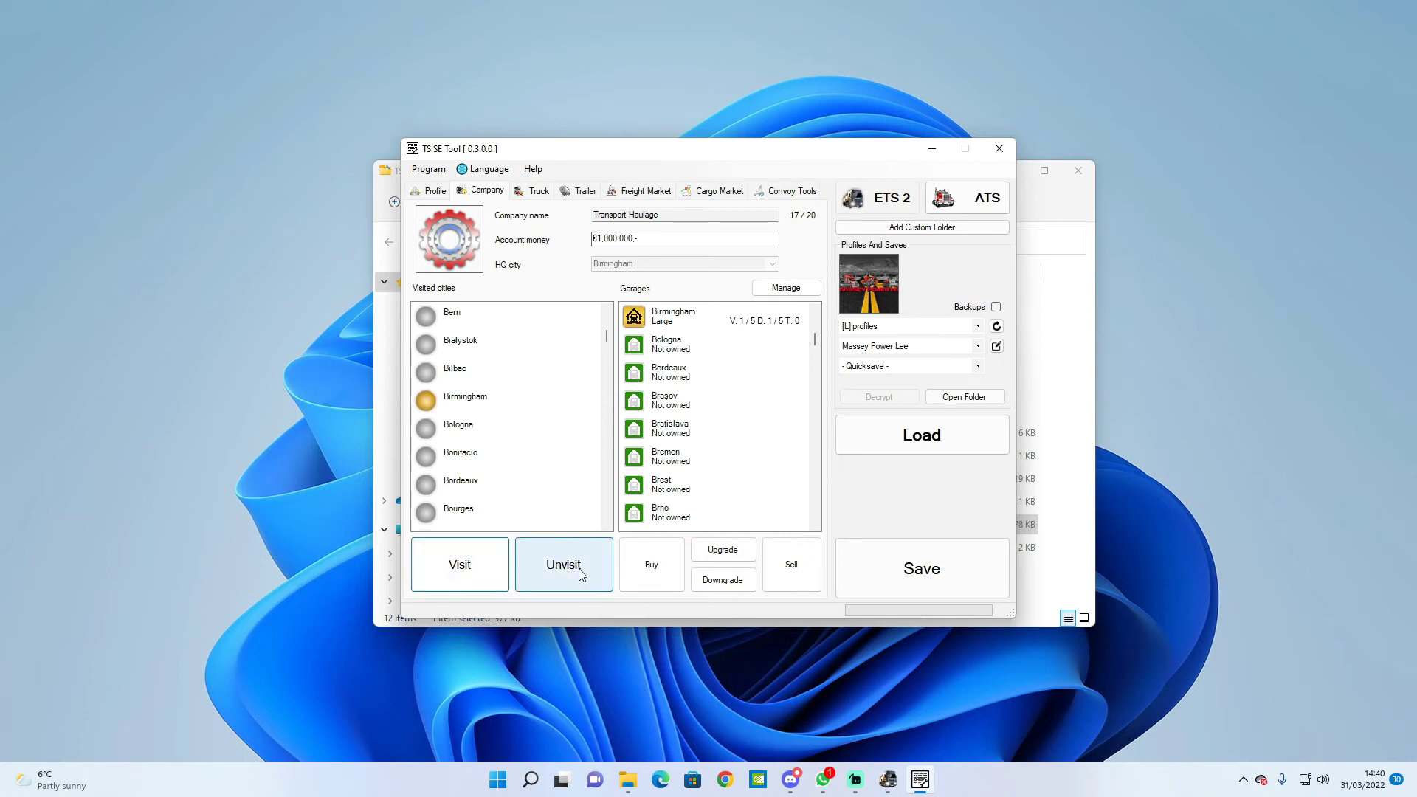
pyautogui.click(690, 440)
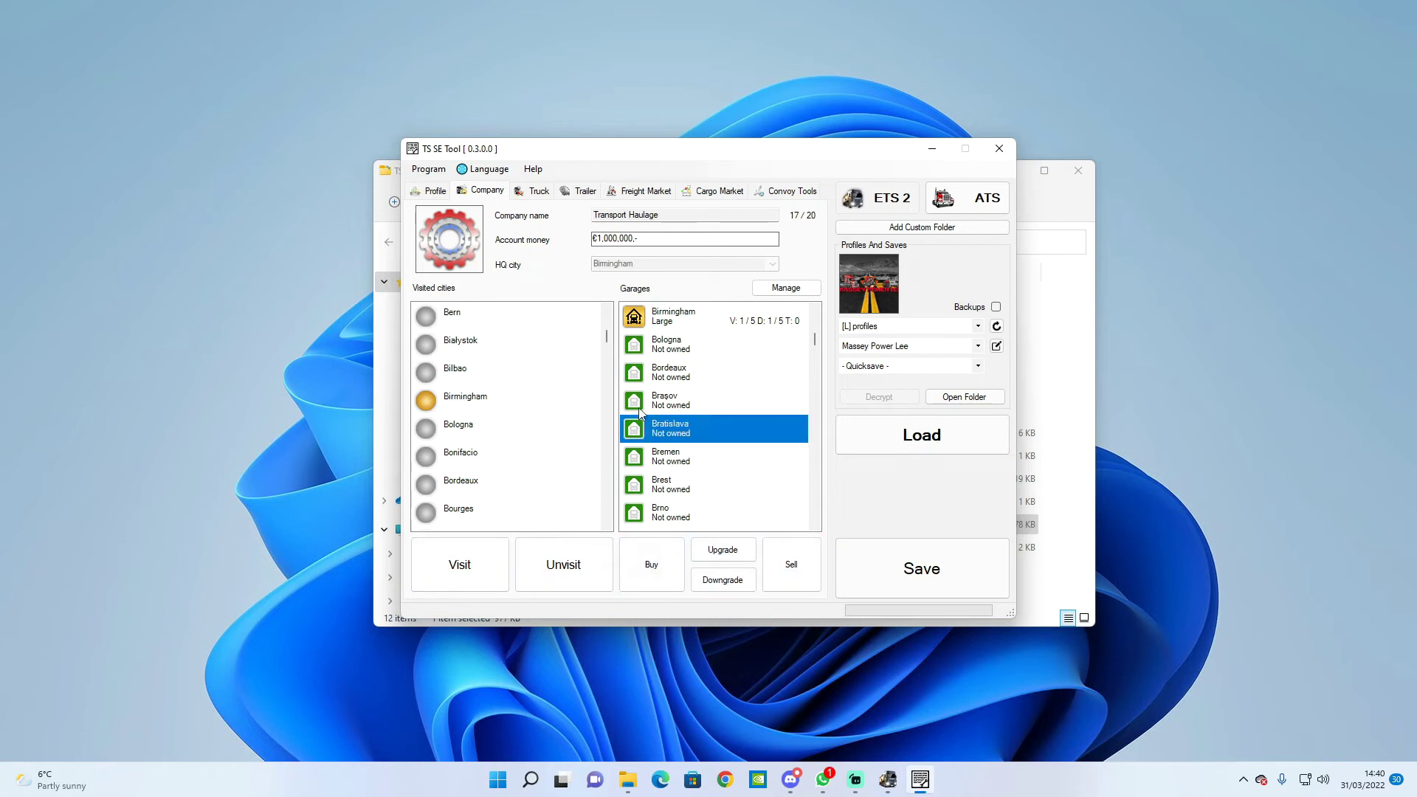
pyautogui.click(535, 190)
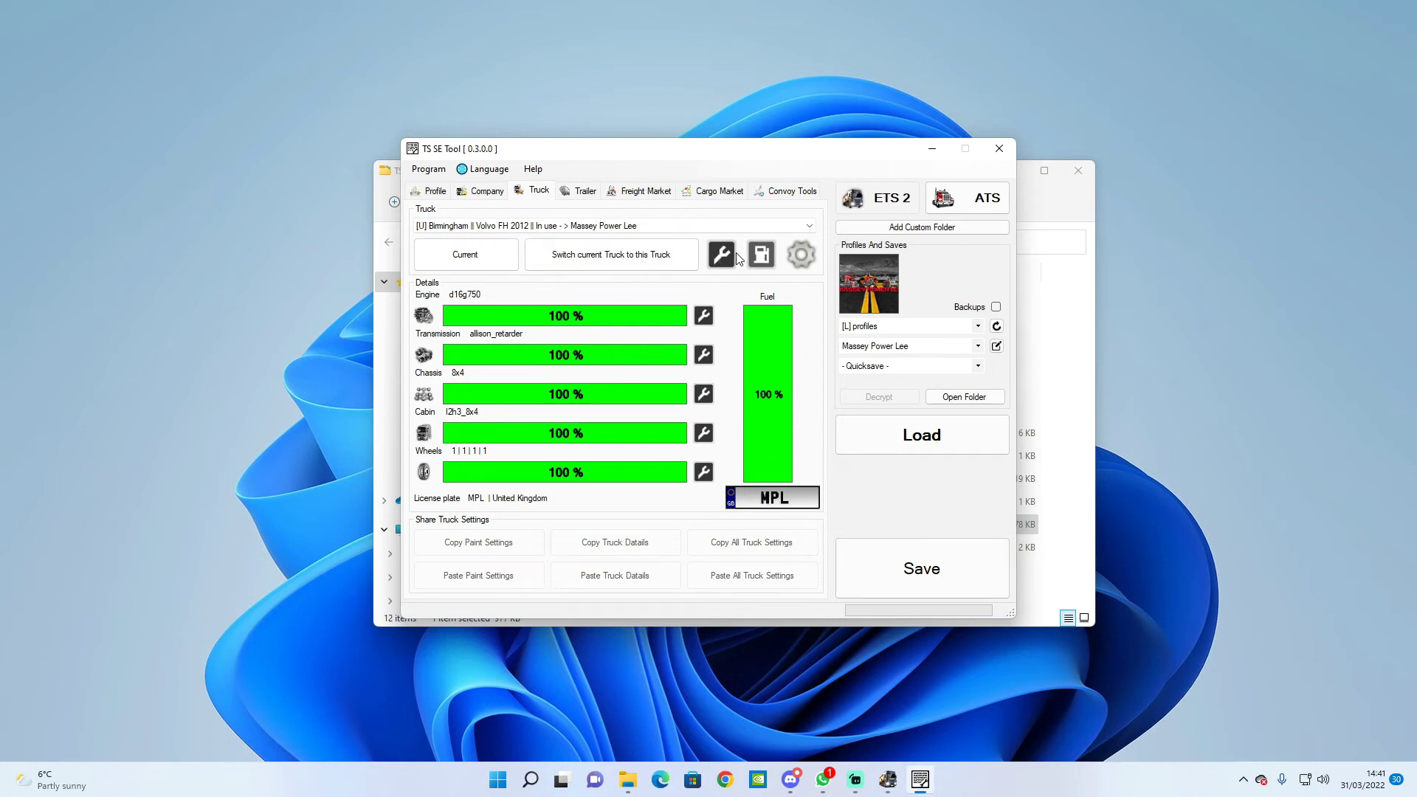
# - Check the Trailer and Freight Market pages, save the edited game save, then exit TS SE Tool
pyautogui.click(592, 194)
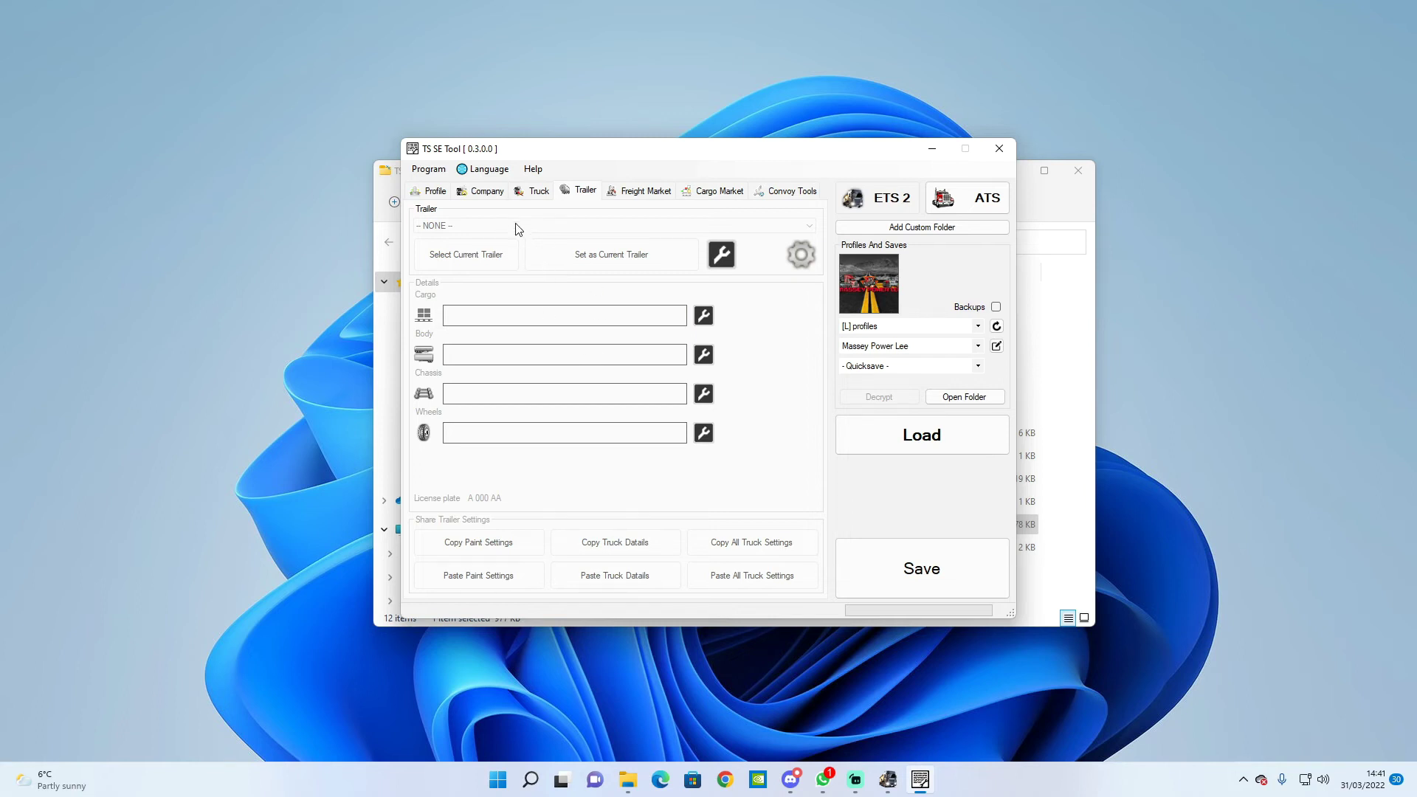
pyautogui.click(631, 193)
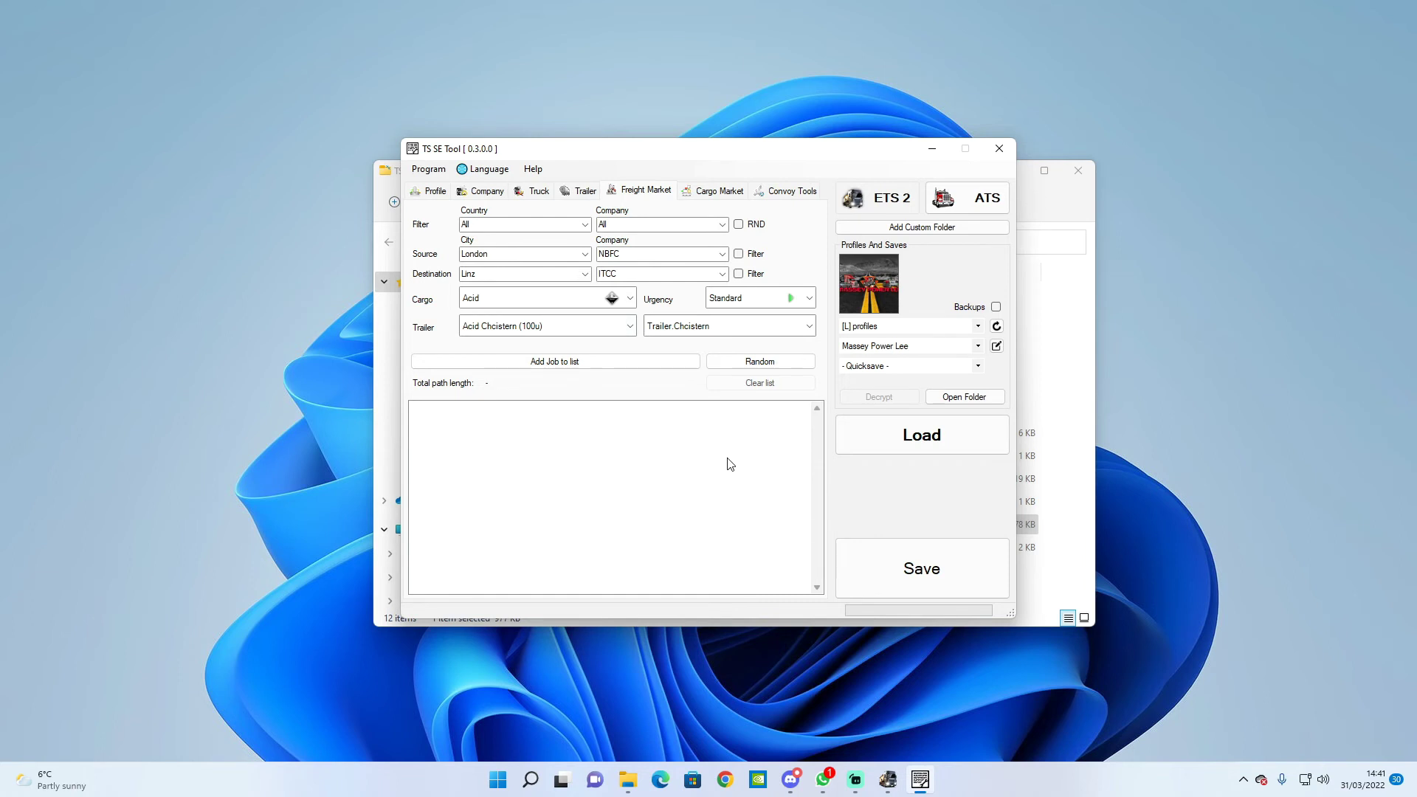
pyautogui.click(923, 570)
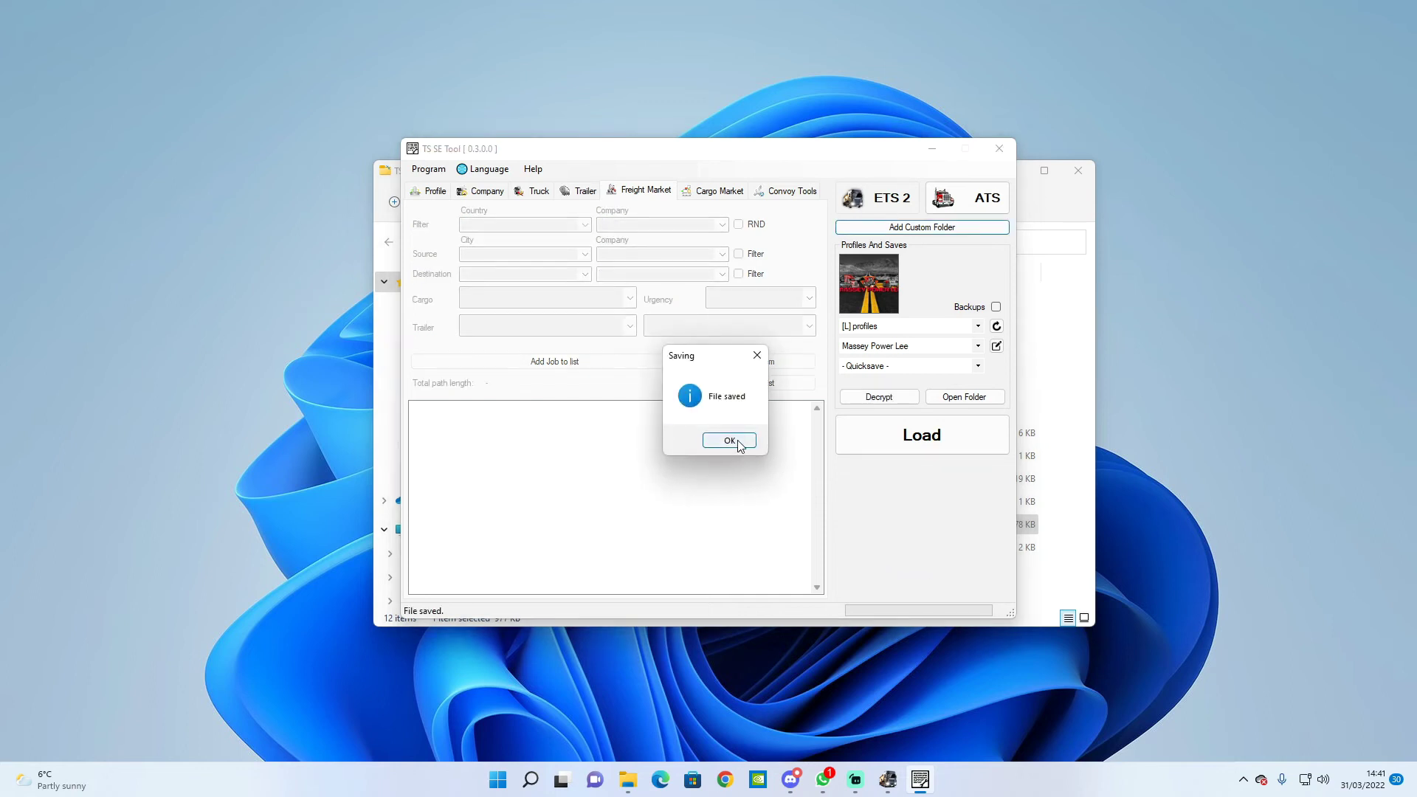
pyautogui.click(737, 440)
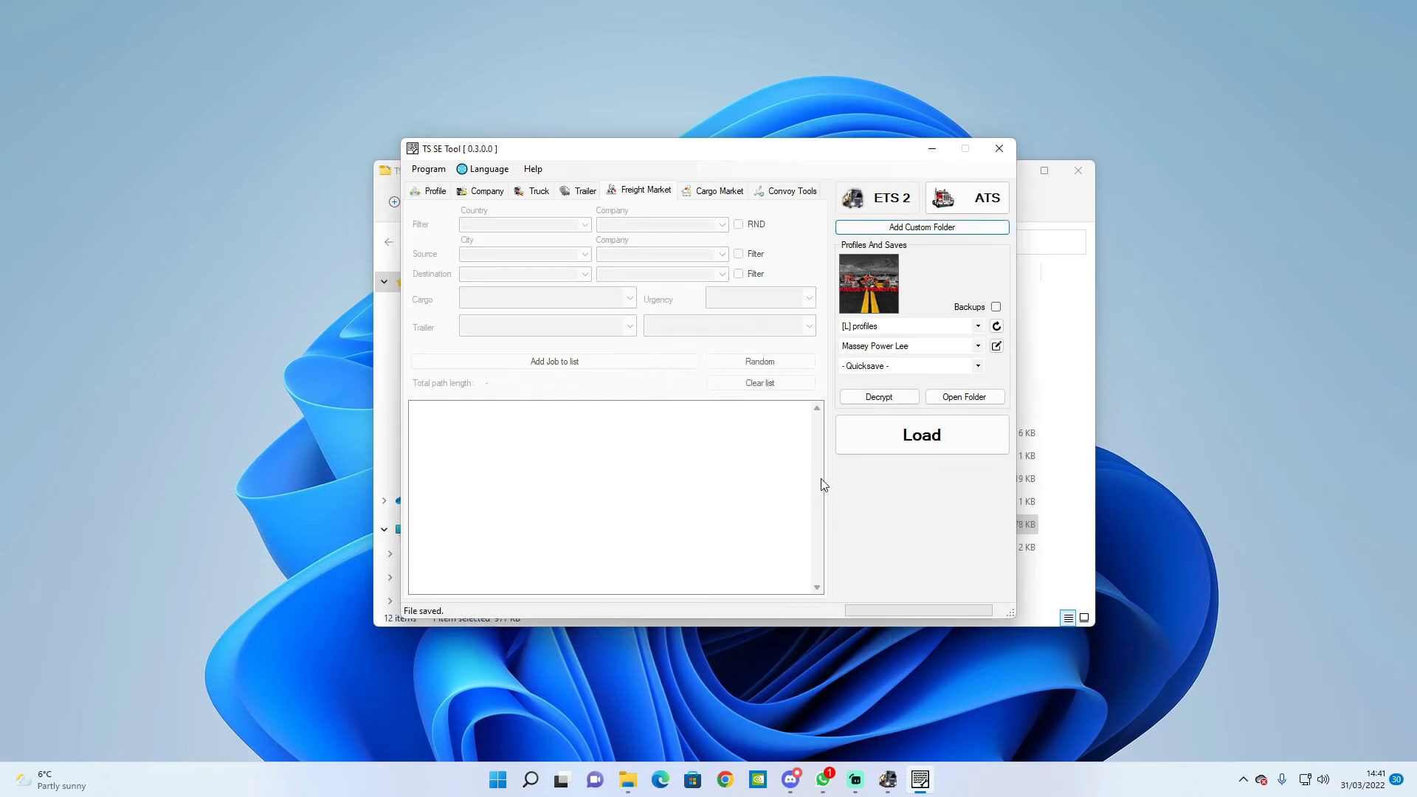
pyautogui.click(1002, 147)
pyautogui.click(714, 445)
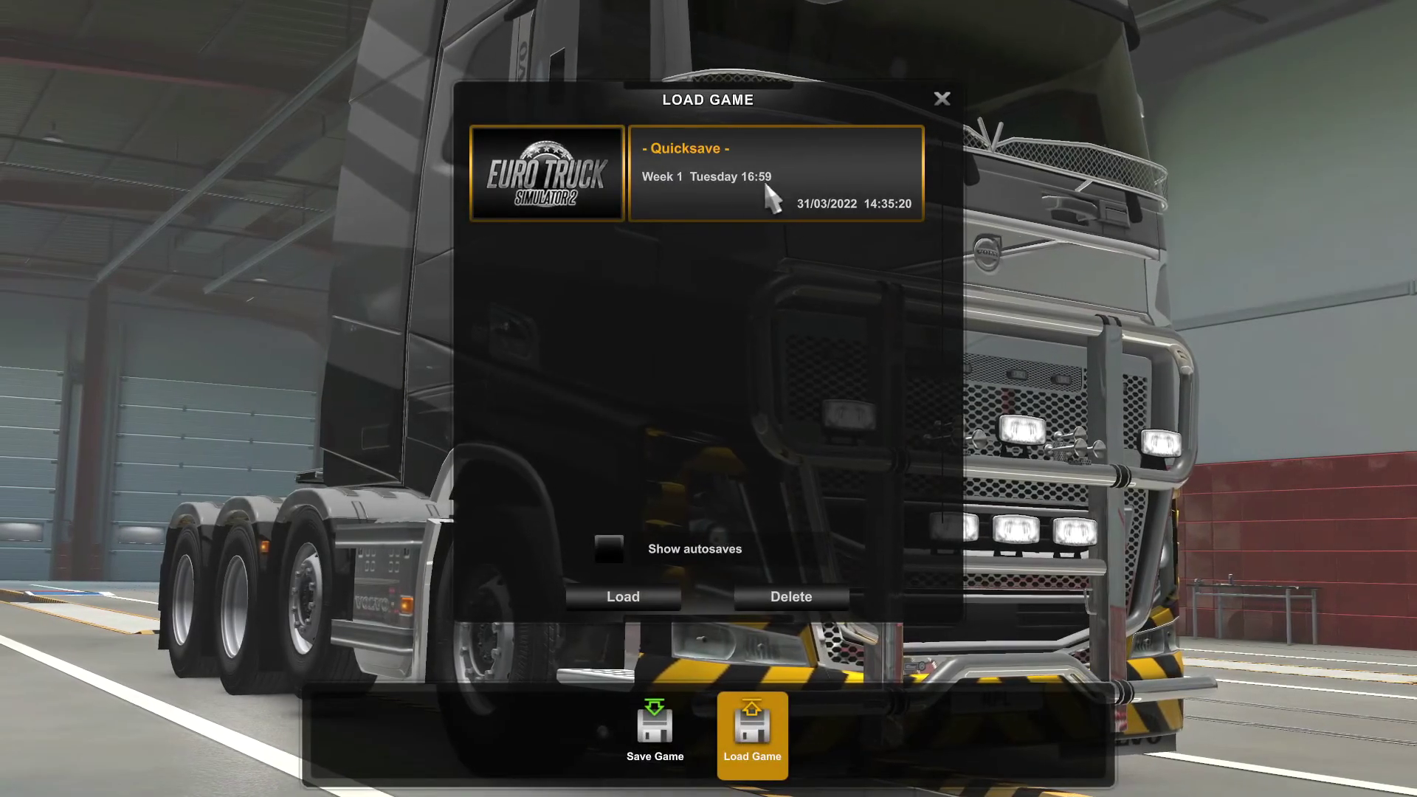
# - Load the edited Quicksave from Week 1 Tuesday 16:59
pyautogui.click(633, 589)
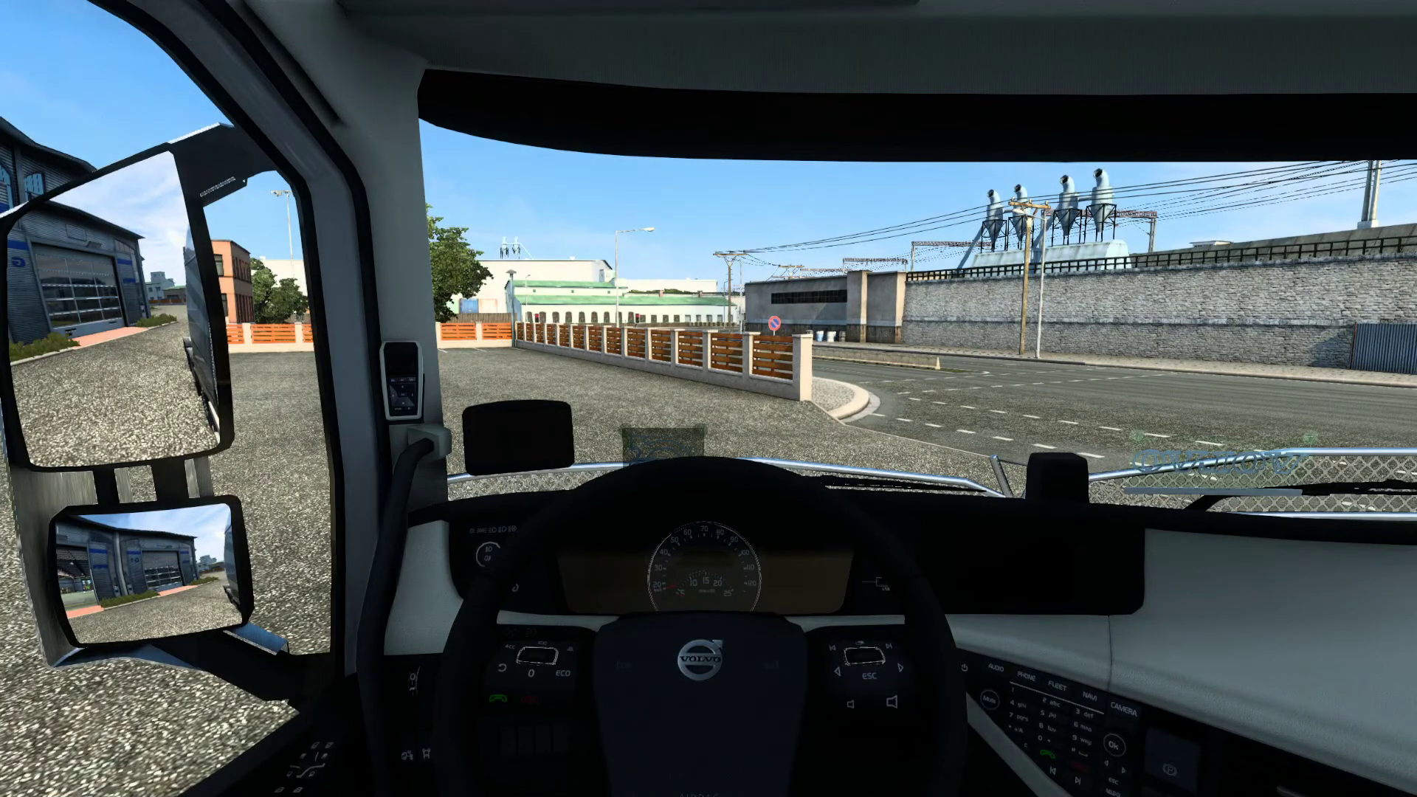
# - Leave driving for the game menu and view the driver's Skills overview
pyautogui.press('Escape')
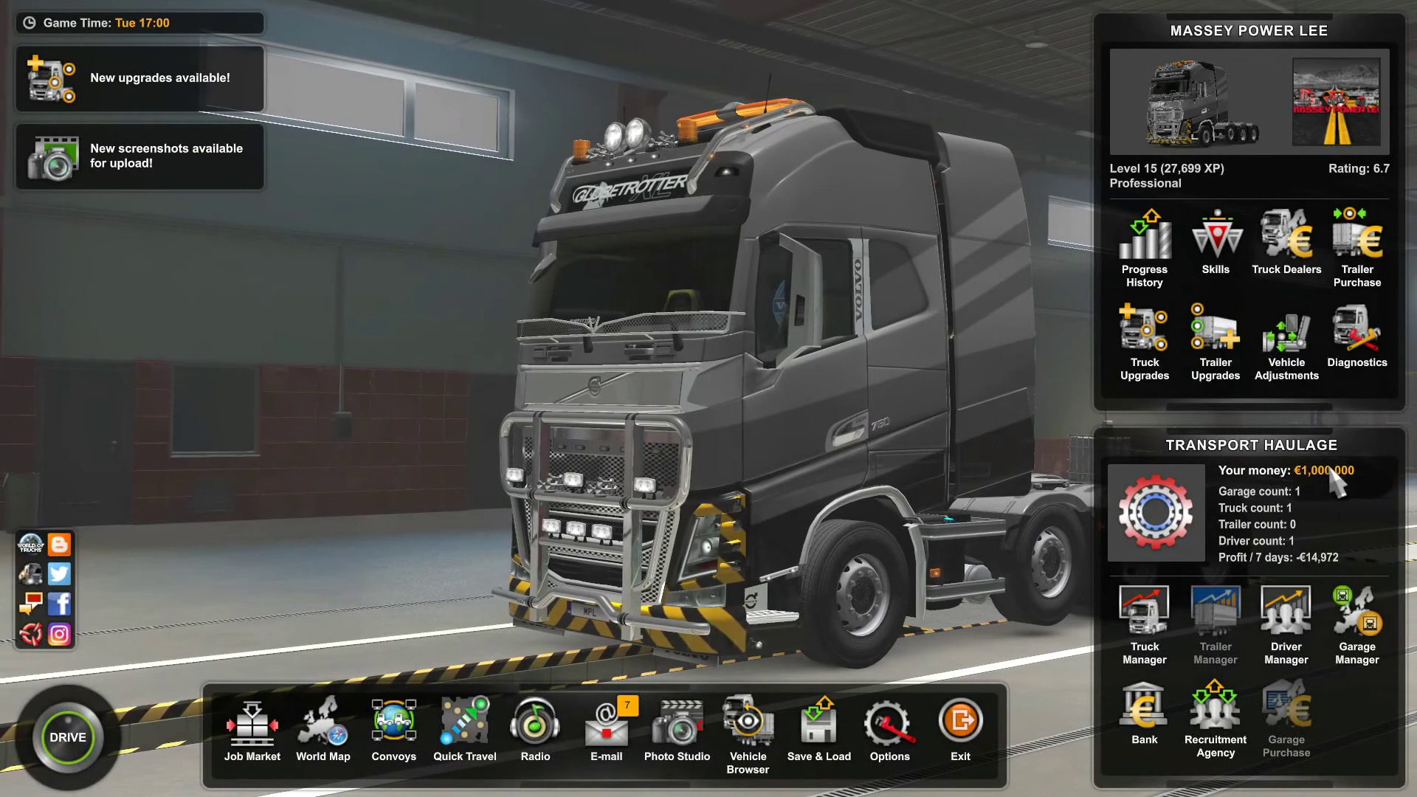
pyautogui.click(1231, 242)
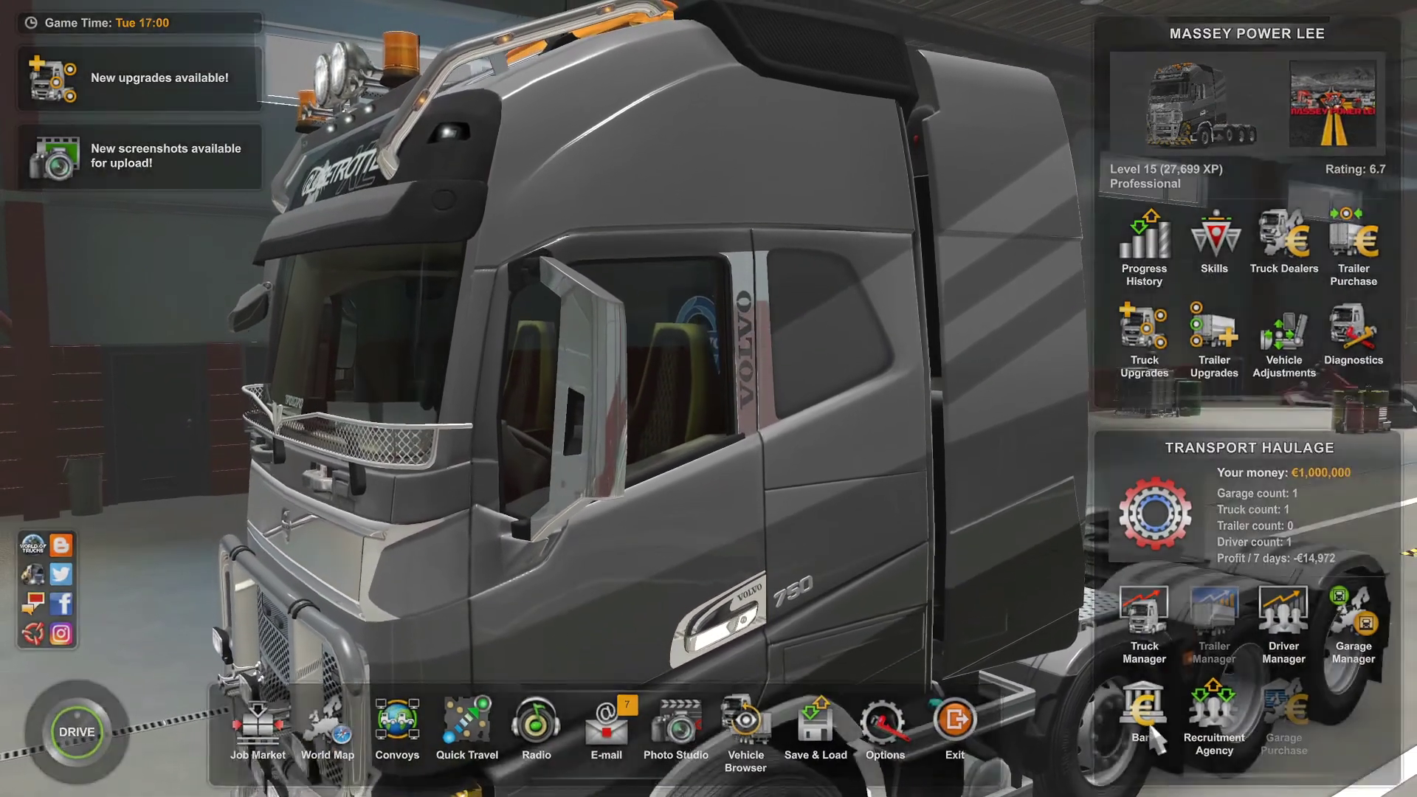
pyautogui.click(1144, 716)
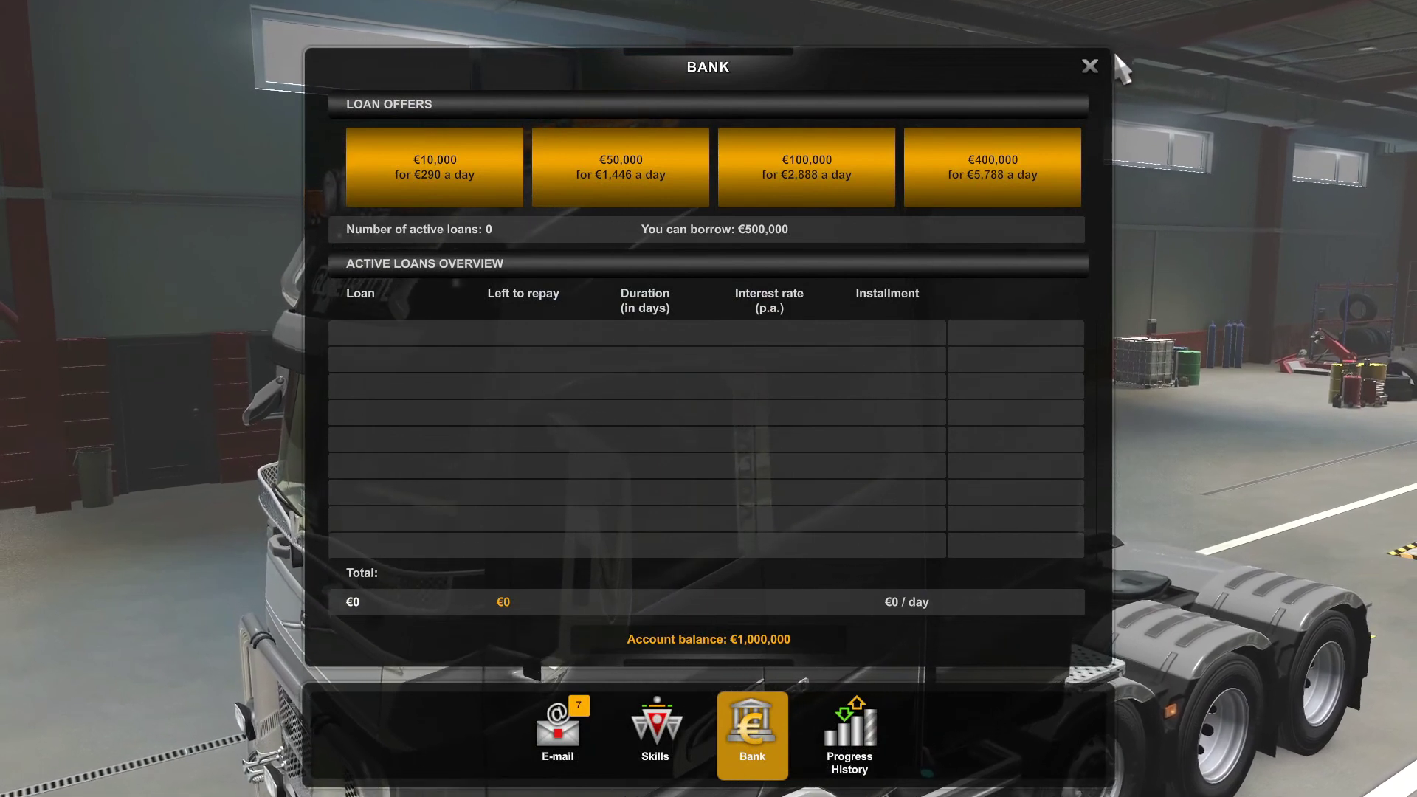
pyautogui.click(1090, 67)
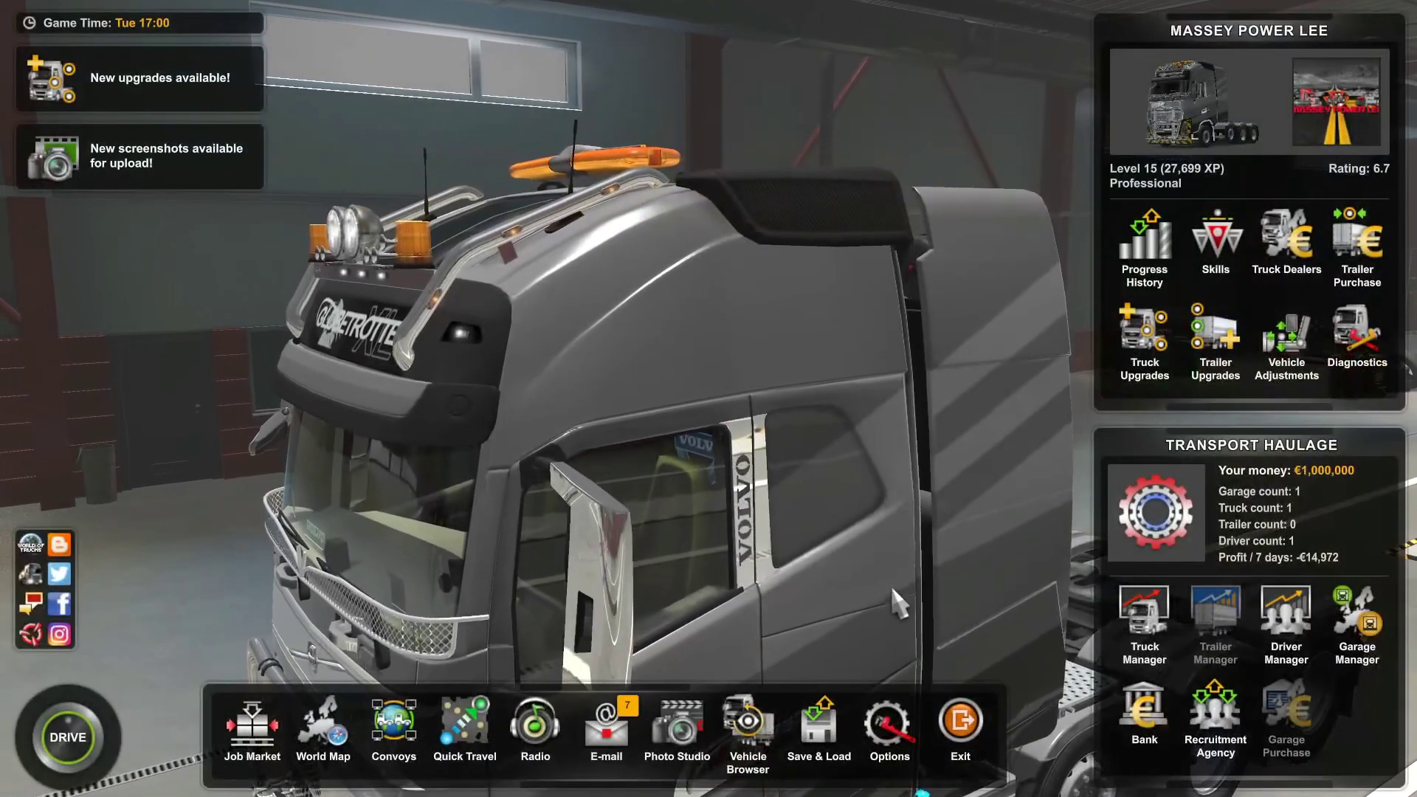